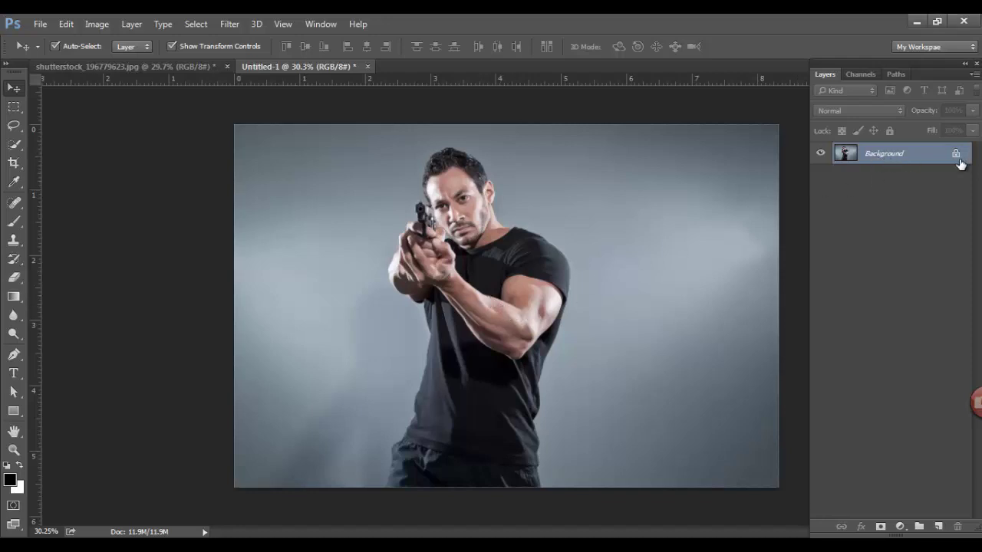
Step: Load the brushes from the Brush file into the Preset Manager
{"action": "left_click", "coordinate": [64, 29]}
{"action": "mouse_move", "coordinate": [105, 431]}
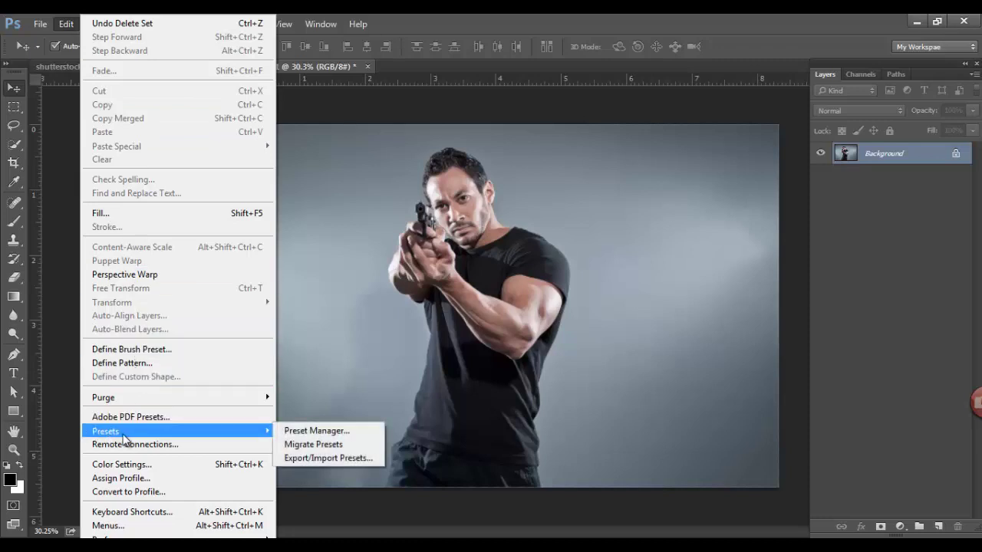
{"action": "left_click", "coordinate": [325, 435]}
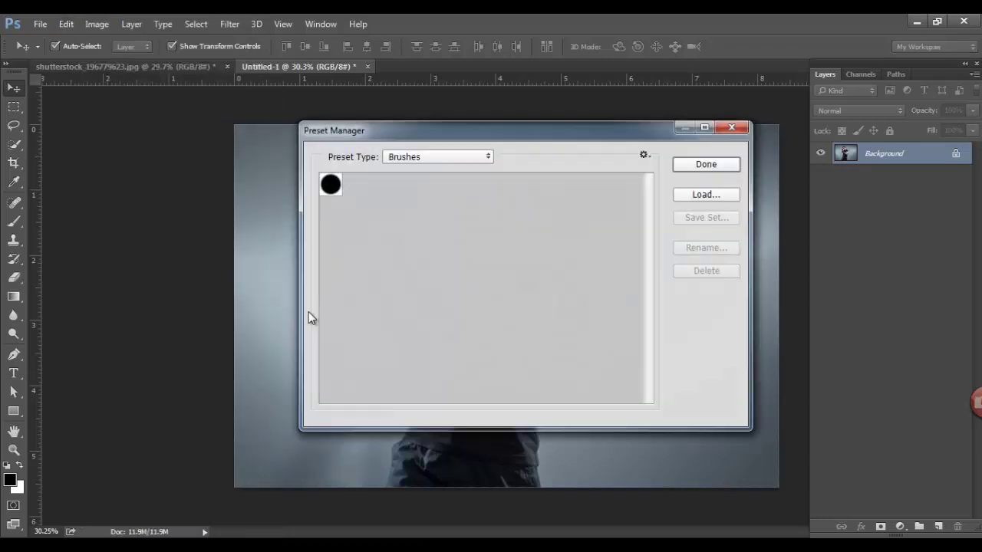
{"action": "left_click", "coordinate": [706, 195]}
{"action": "left_click", "coordinate": [166, 118]}
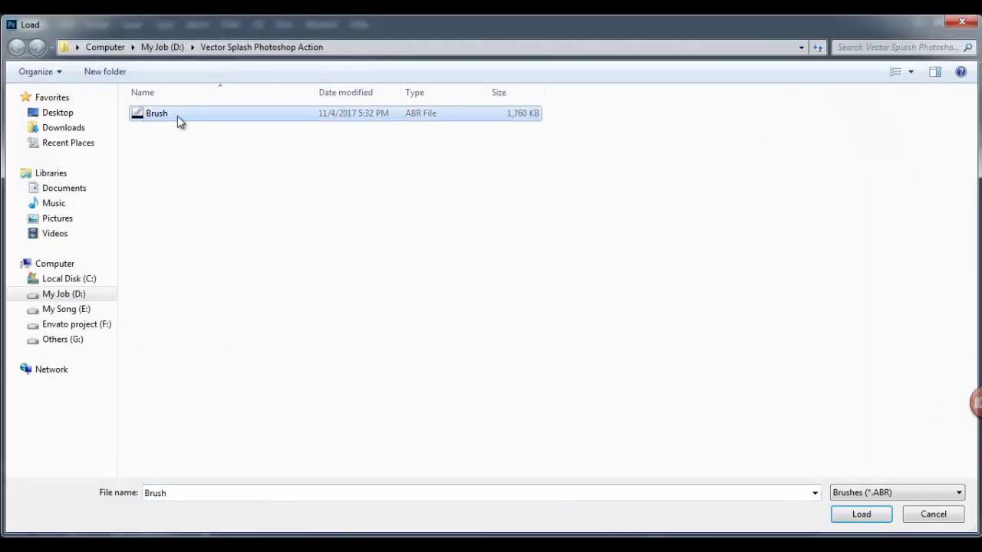
{"action": "left_click", "coordinate": [849, 521]}
Step: Load the Pattern file into the Patterns presets and close the Preset Manager
{"action": "left_click", "coordinate": [432, 157]}
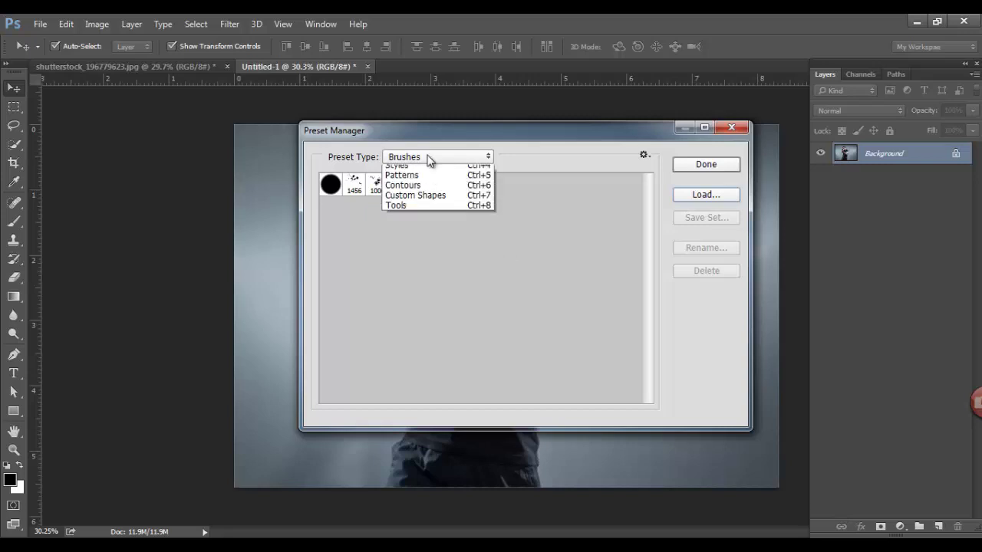
{"action": "left_click", "coordinate": [429, 217]}
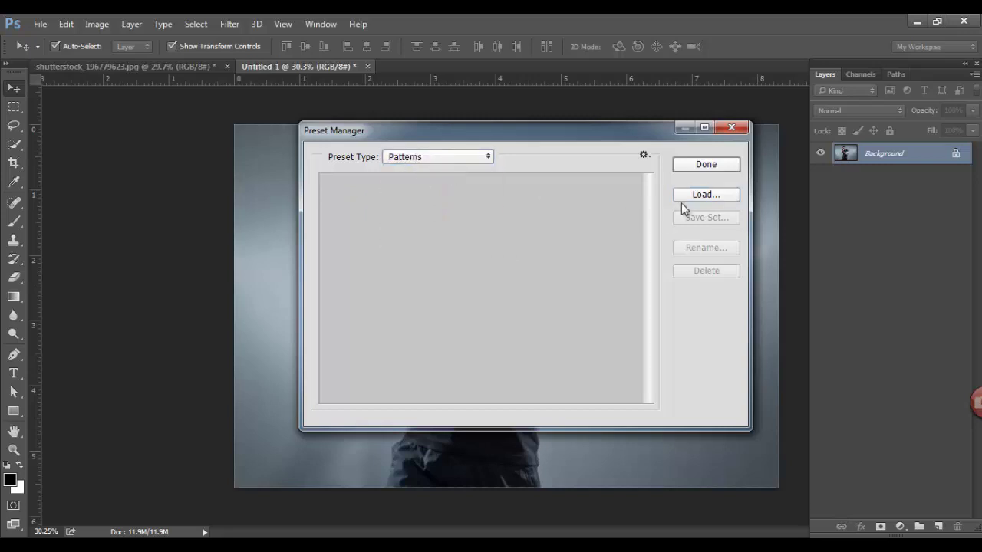
{"action": "left_click", "coordinate": [711, 195]}
{"action": "left_click", "coordinate": [165, 115]}
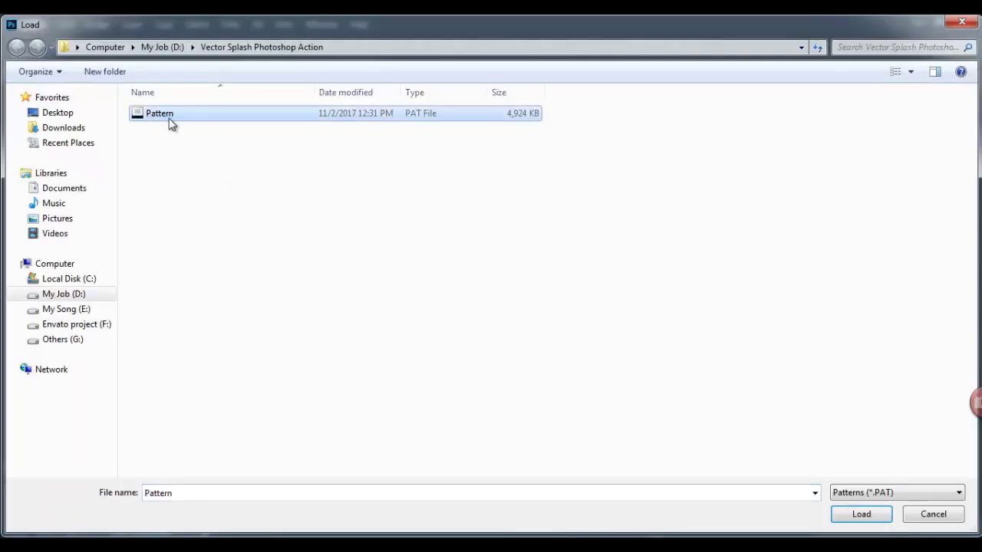
{"action": "left_click", "coordinate": [860, 516]}
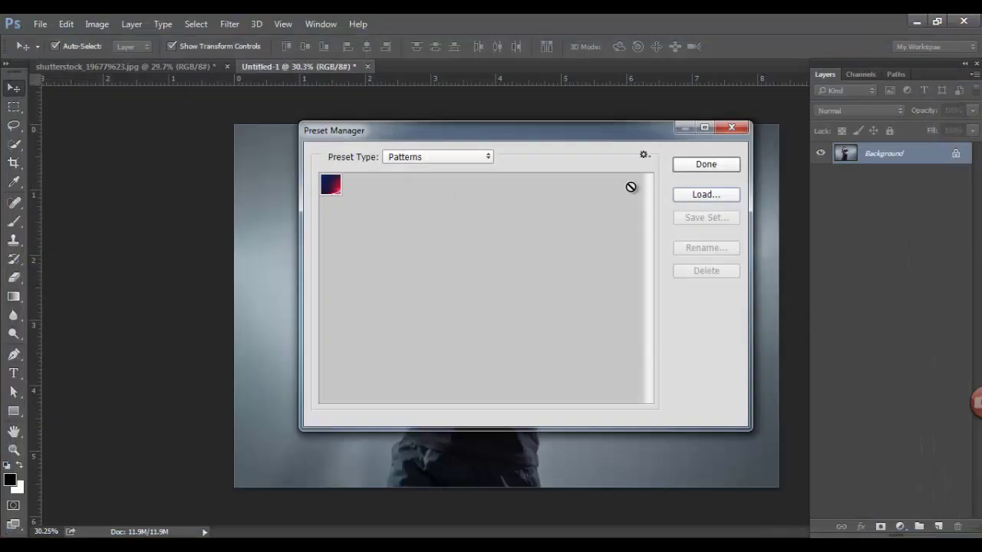
{"action": "left_click", "coordinate": [692, 170]}
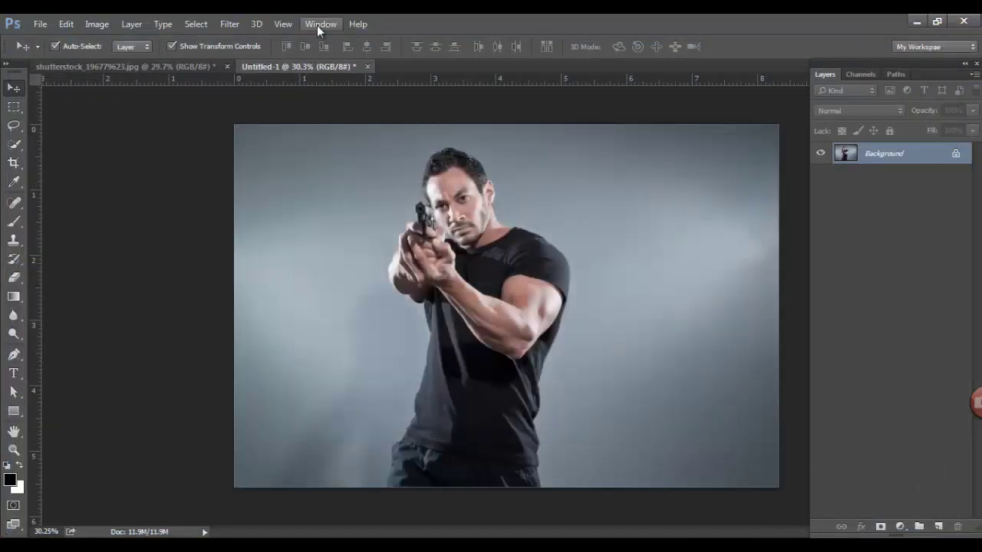
Step: Load the Vector Splash Photoshop Action file into the Actions panel
{"action": "left_click", "coordinate": [317, 25]}
{"action": "left_click", "coordinate": [361, 111]}
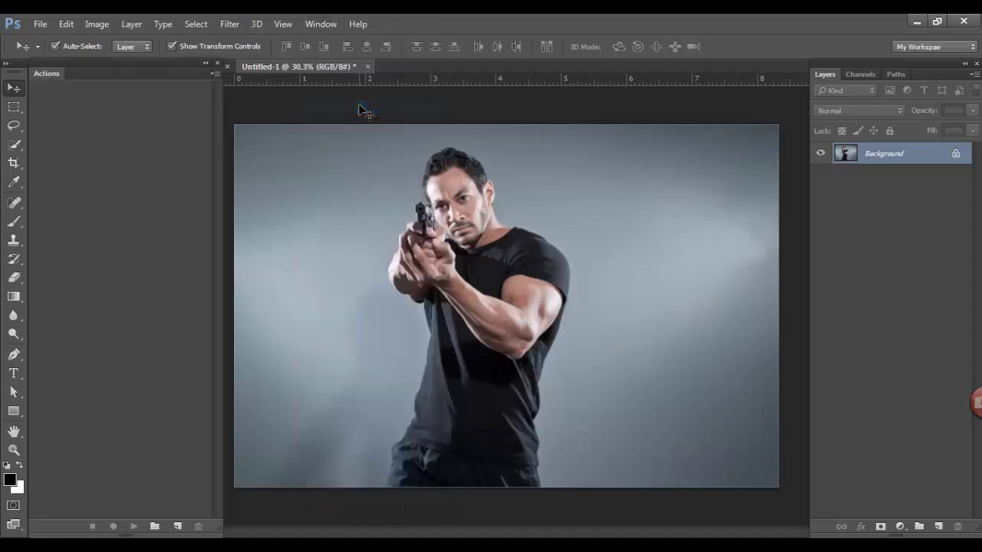
{"action": "left_click", "coordinate": [219, 73]}
{"action": "left_click", "coordinate": [290, 331]}
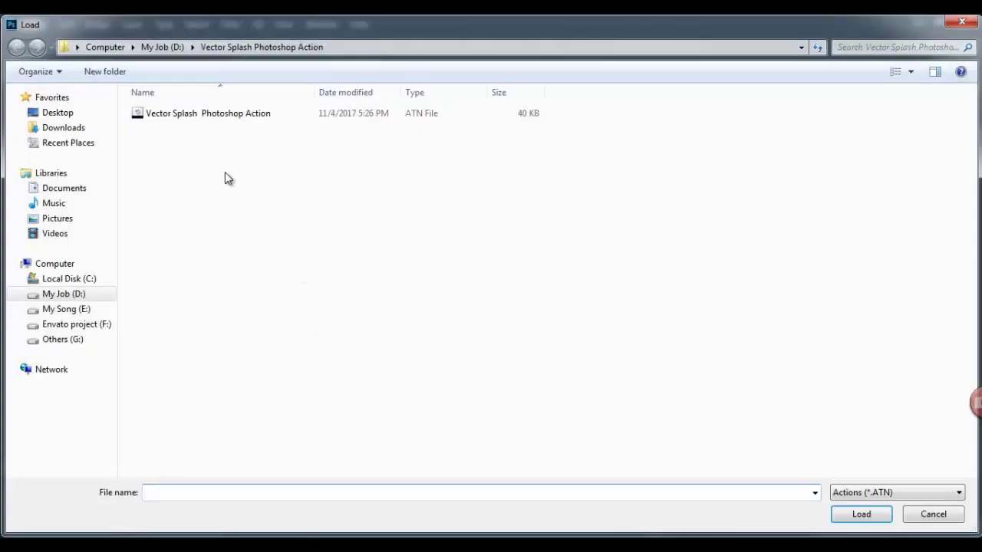
{"action": "left_click", "coordinate": [182, 117]}
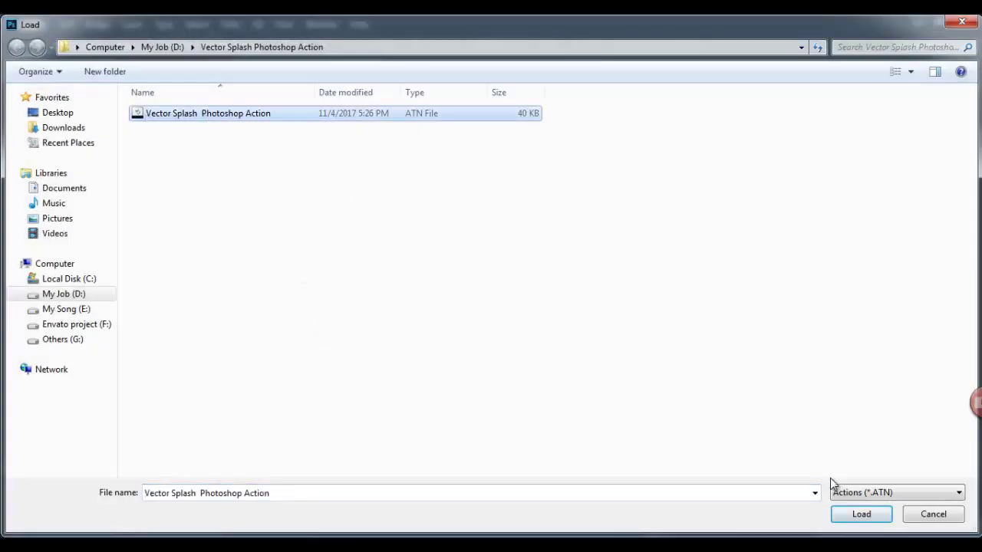
{"action": "left_click", "coordinate": [859, 514]}
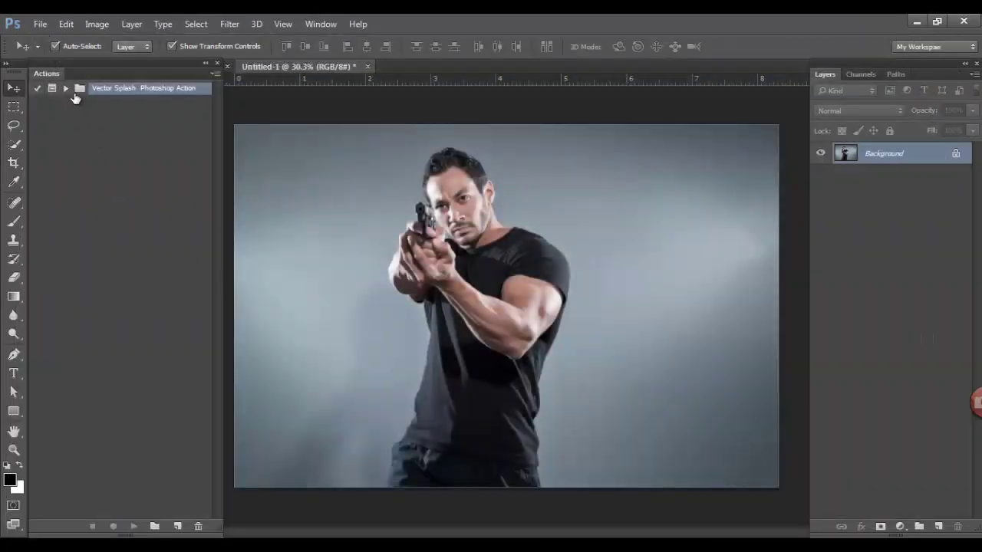
Step: Expand the set, select the Vector Splash action, and dismiss the image mode options
{"action": "left_click", "coordinate": [67, 89]}
{"action": "left_click", "coordinate": [109, 118]}
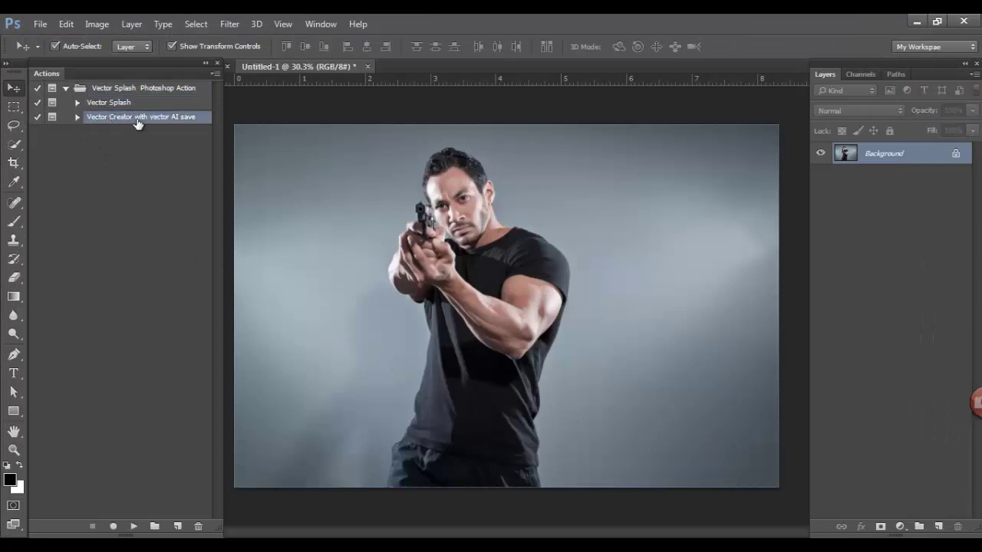
{"action": "left_click", "coordinate": [101, 25]}
{"action": "mouse_move", "coordinate": [103, 40]}
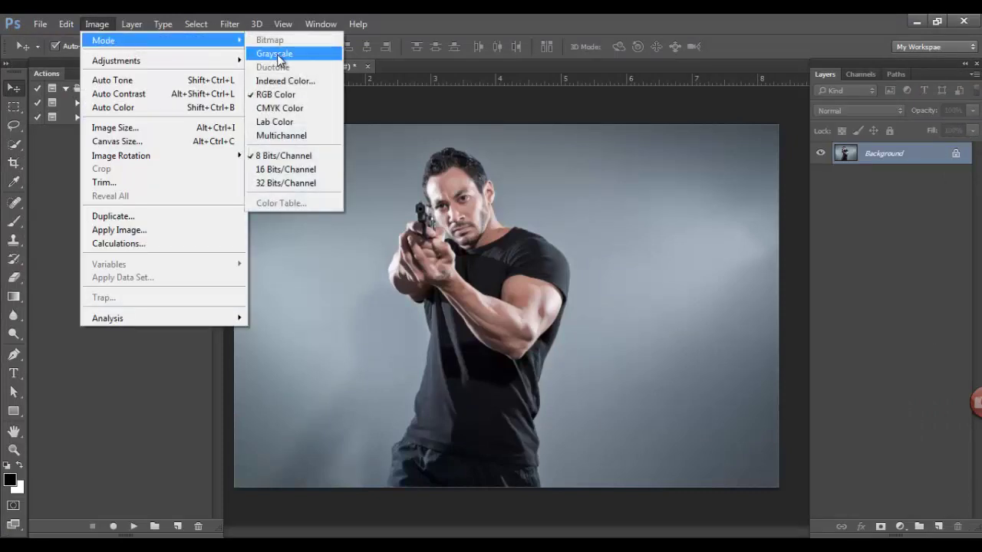
{"action": "left_click", "coordinate": [309, 231]}
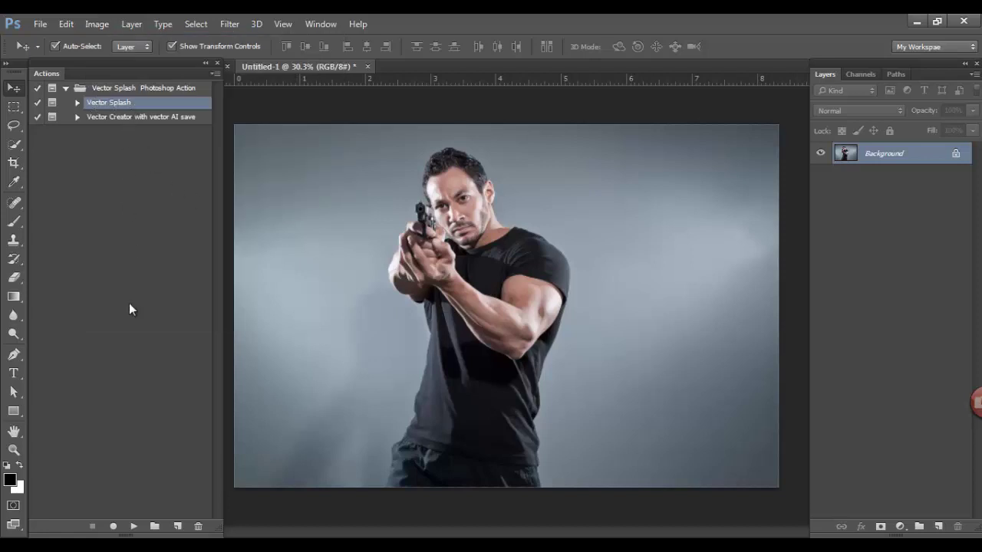
Step: Run Vector Splash and stop it at its first pause message
{"action": "left_click", "coordinate": [133, 527]}
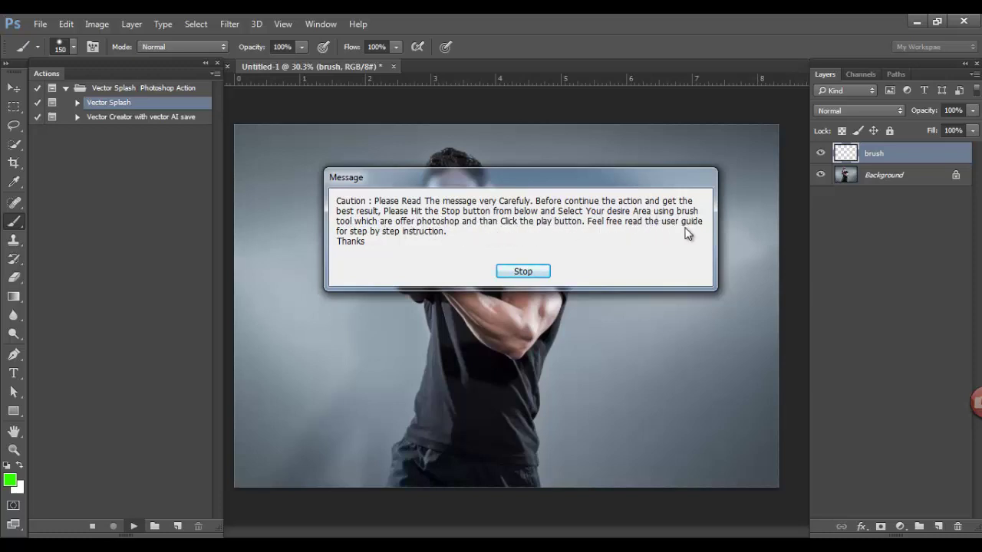
{"action": "left_click", "coordinate": [521, 273]}
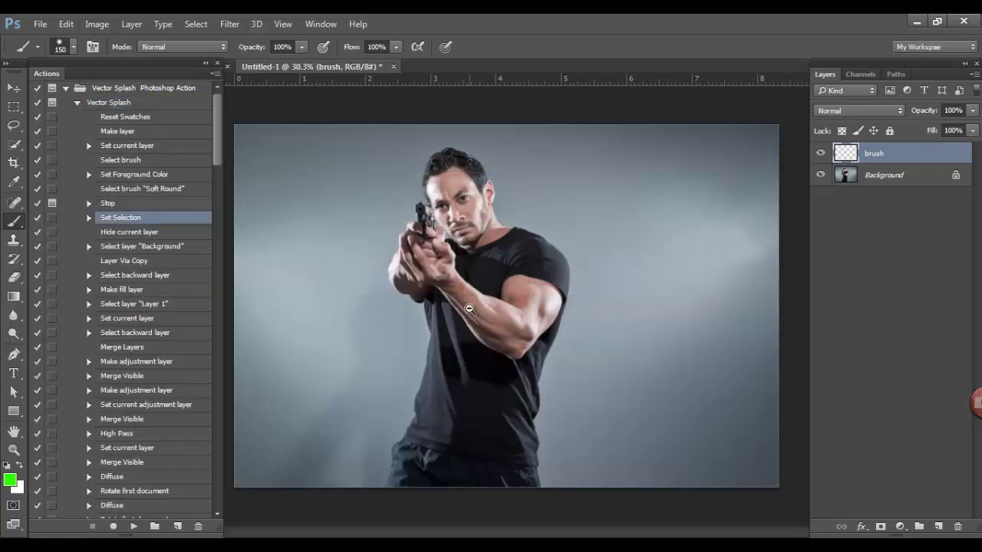
Step: Paint green over the man's shirt and arm with a smaller brush, then resume the action
{"action": "scroll", "coordinate": [469, 309], "scroll_direction": "up", "scroll_amount": 1}
{"action": "scroll", "coordinate": [470, 309], "scroll_direction": "up", "scroll_amount": 1}
{"action": "mouse_move", "coordinate": [452, 383]}
{"action": "left_mouse_down"}
{"action": "mouse_move", "coordinate": [431, 432]}
{"action": "mouse_move", "coordinate": [380, 492]}
{"action": "mouse_move", "coordinate": [376, 458]}
{"action": "mouse_move", "coordinate": [409, 375]}
{"action": "left_mouse_up"}
{"action": "key", "text": "bracketleft"}
{"action": "key", "text": "bracketleft"}
{"action": "key", "text": "bracketleft"}
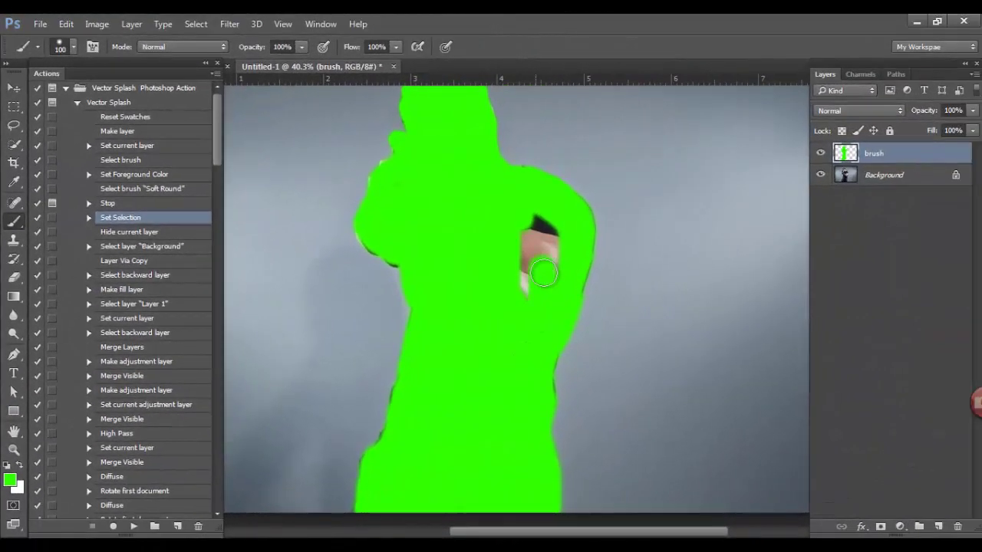
{"action": "mouse_move", "coordinate": [548, 263]}
{"action": "left_mouse_down"}
{"action": "mouse_move", "coordinate": [547, 219]}
{"action": "mouse_move", "coordinate": [377, 242]}
{"action": "mouse_move", "coordinate": [373, 223]}
{"action": "left_mouse_up"}
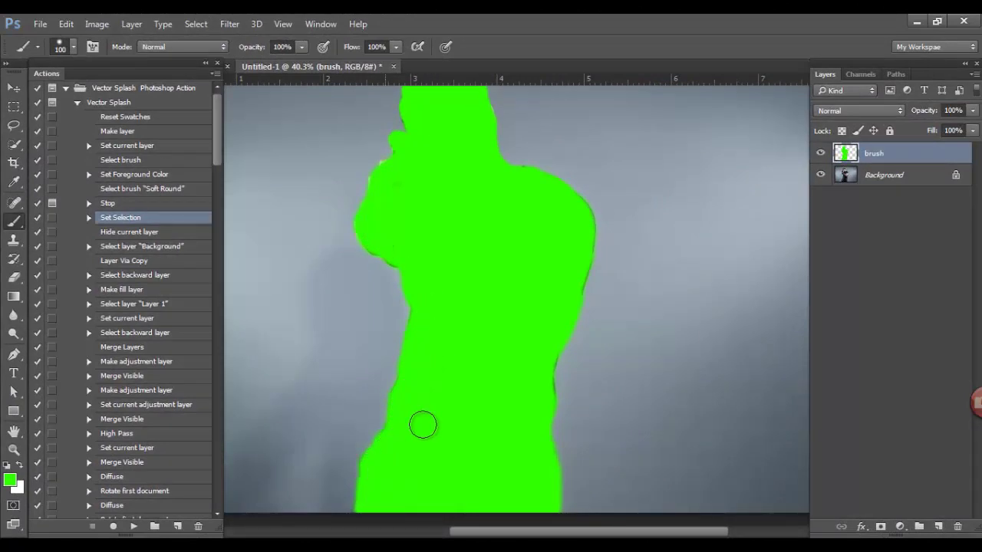
{"action": "scroll", "coordinate": [433, 409], "scroll_direction": "up", "scroll_amount": 2}
{"action": "scroll", "coordinate": [432, 409], "scroll_direction": "down", "scroll_amount": 2}
{"action": "scroll", "coordinate": [433, 409], "scroll_direction": "down", "scroll_amount": 1, "text": "alt"}
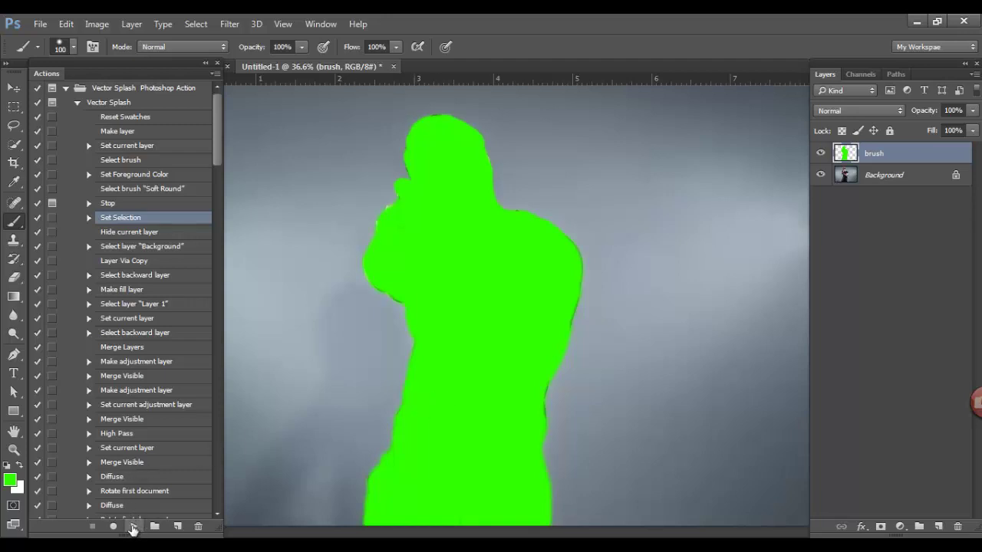
{"action": "left_click", "coordinate": [132, 528]}
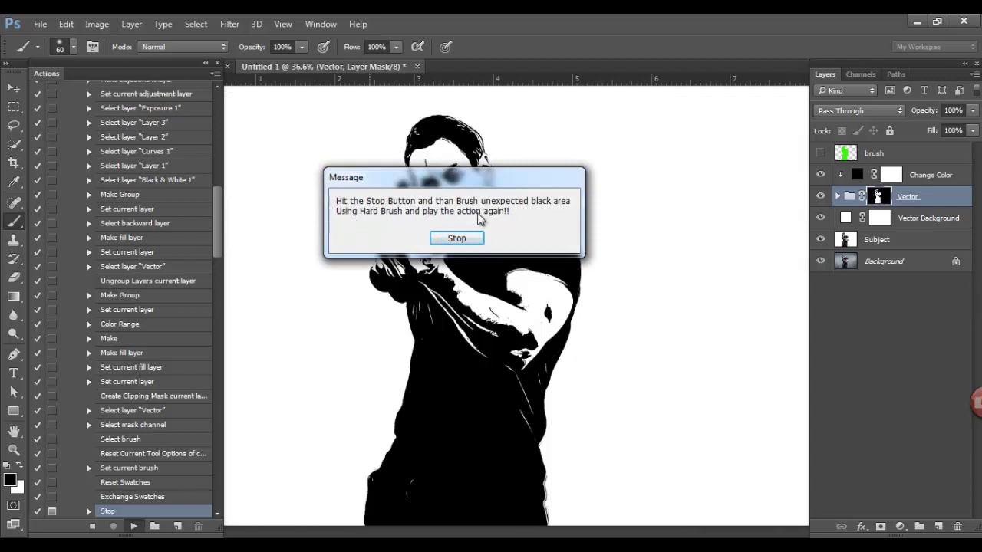
Step: Stop the action at its cleanup-brushing prompt
{"action": "left_click", "coordinate": [468, 240]}
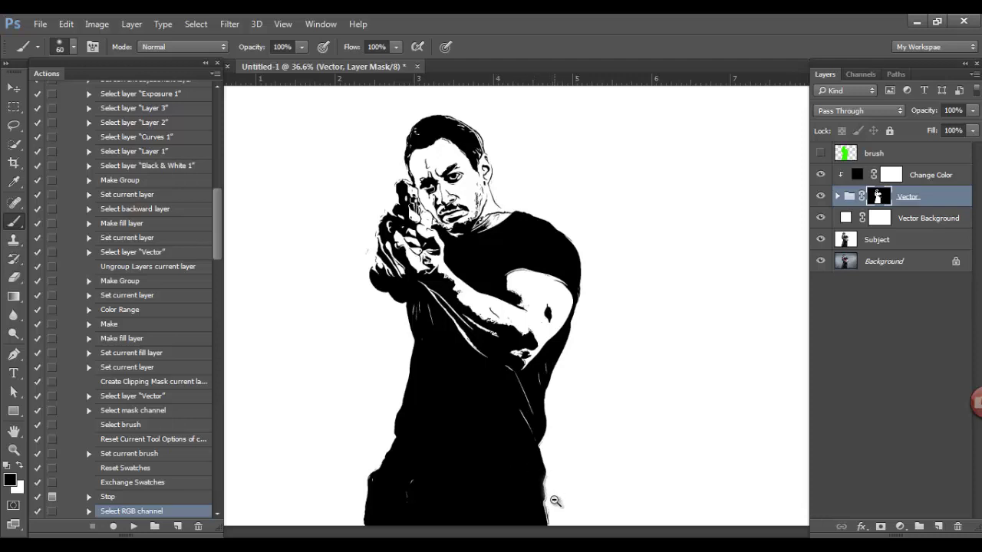
Step: Paint white along the figure's edge with a size-10 brush to erase the dark line
{"action": "left_click_drag", "start_coordinate": [557, 500], "coordinate": [535, 453]}
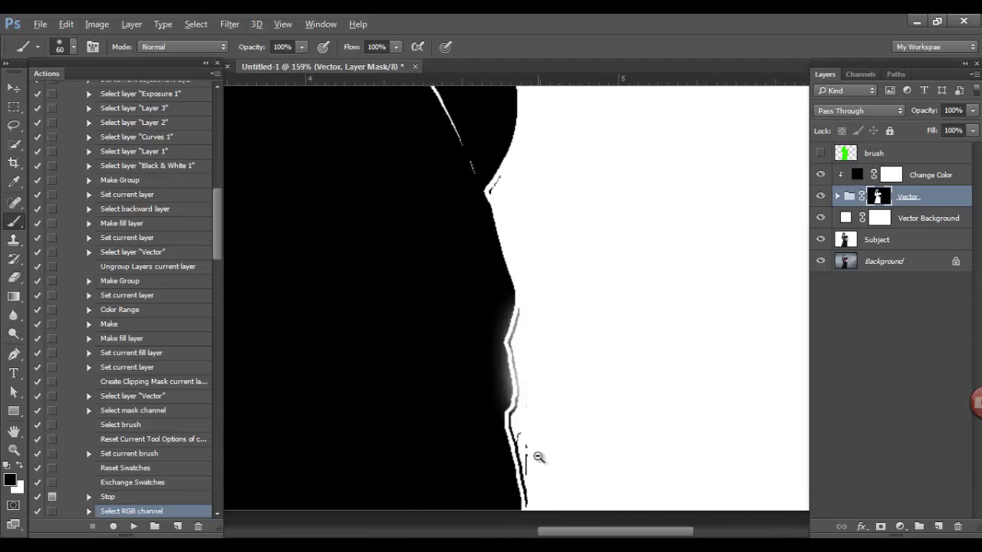
{"action": "key", "text": "bracketleft"}
{"action": "key", "text": "bracketleft"}
{"action": "key", "text": "bracketleft"}
{"action": "key", "text": "bracketleft"}
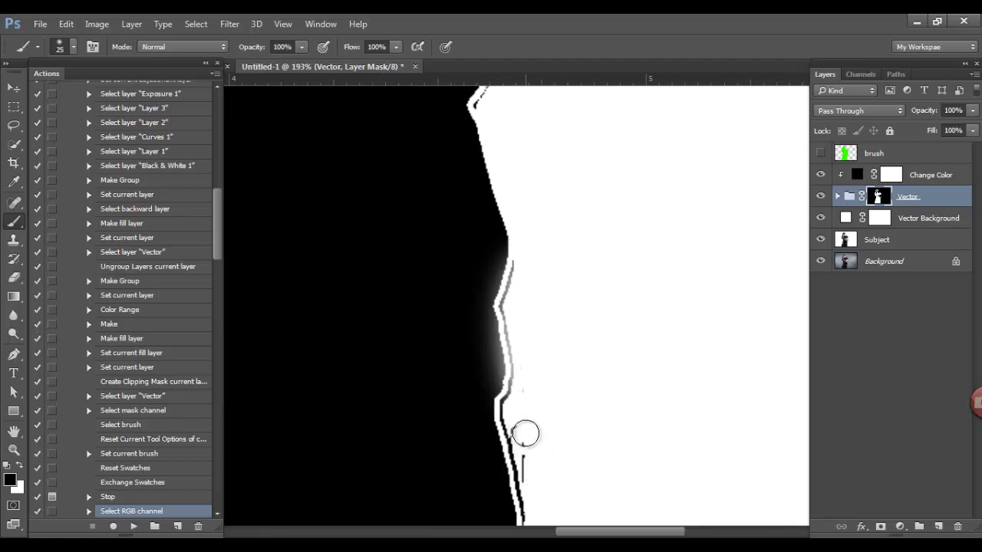
{"action": "key", "text": "bracketleft"}
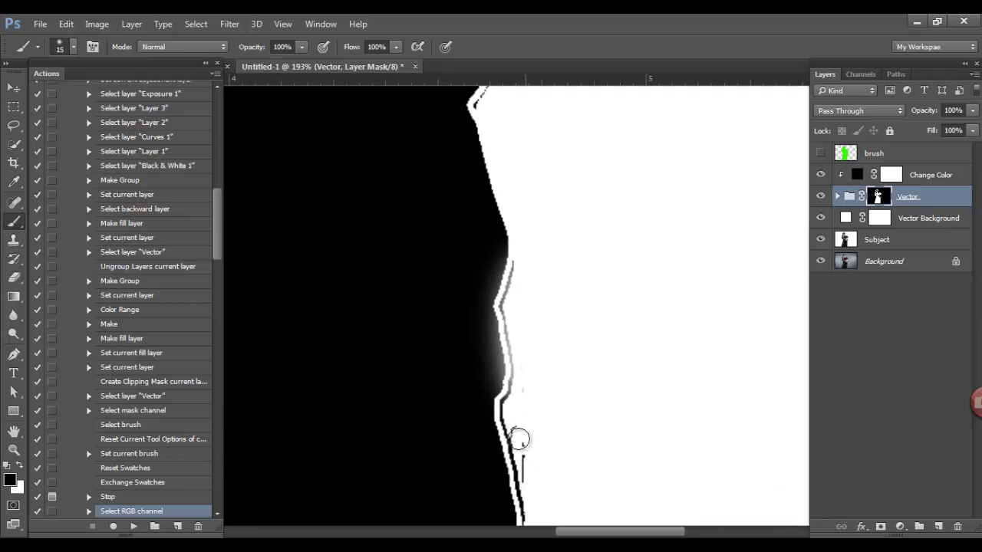
{"action": "key", "text": "bracketleft"}
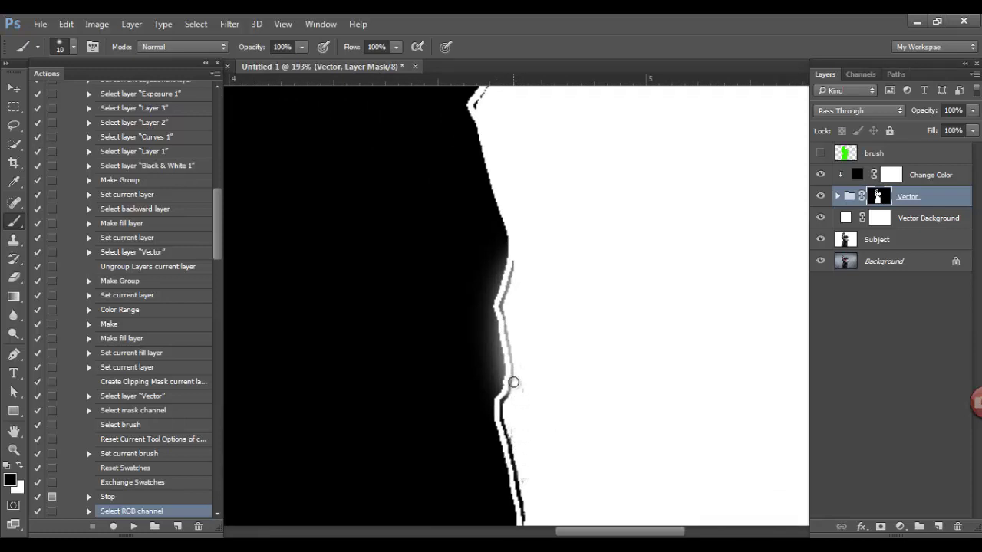
{"action": "left_click_drag", "start_coordinate": [513, 382], "coordinate": [516, 267]}
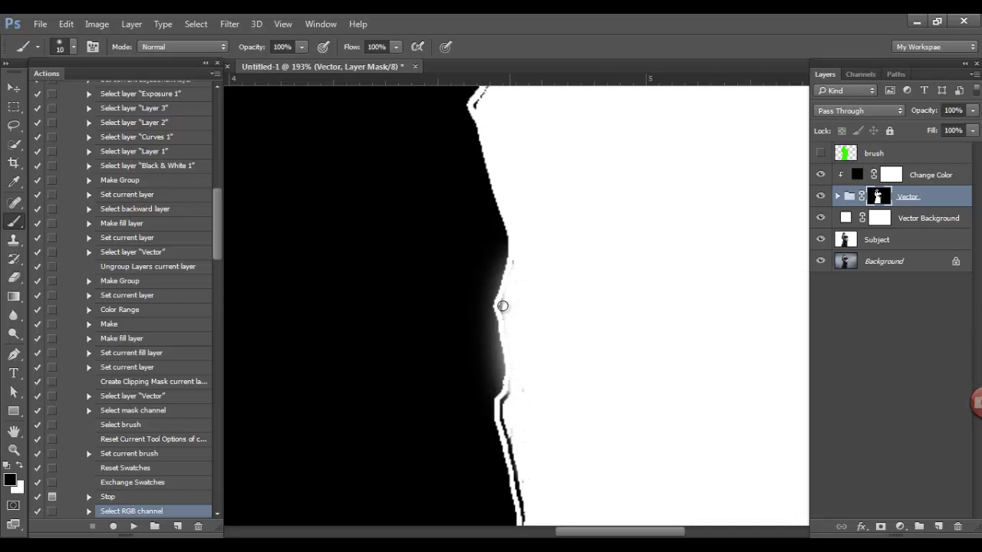
{"action": "scroll", "coordinate": [514, 359], "scroll_direction": "down", "scroll_amount": 2}
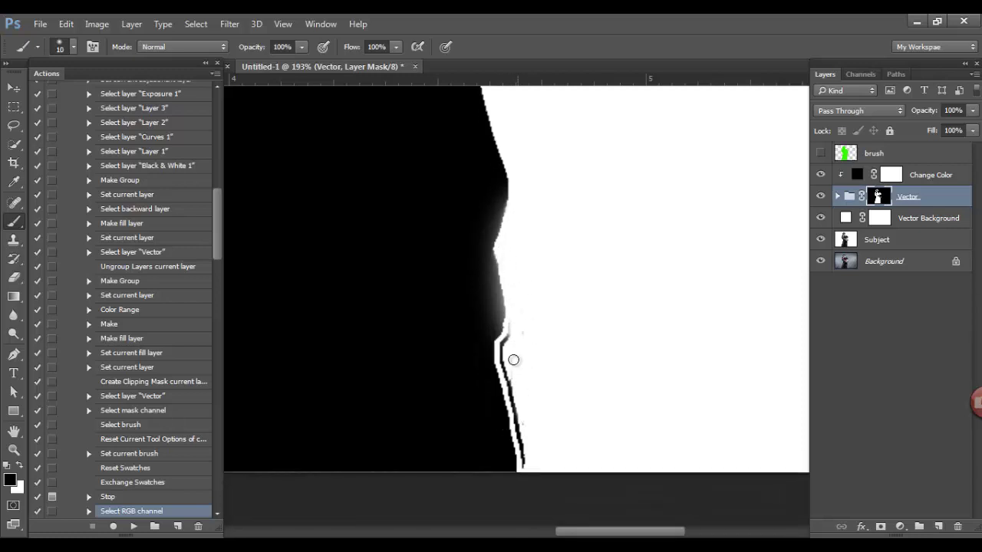
{"action": "mouse_move", "coordinate": [516, 323]}
{"action": "left_mouse_down"}
{"action": "mouse_move", "coordinate": [509, 405]}
{"action": "mouse_move", "coordinate": [530, 475]}
{"action": "left_mouse_up"}
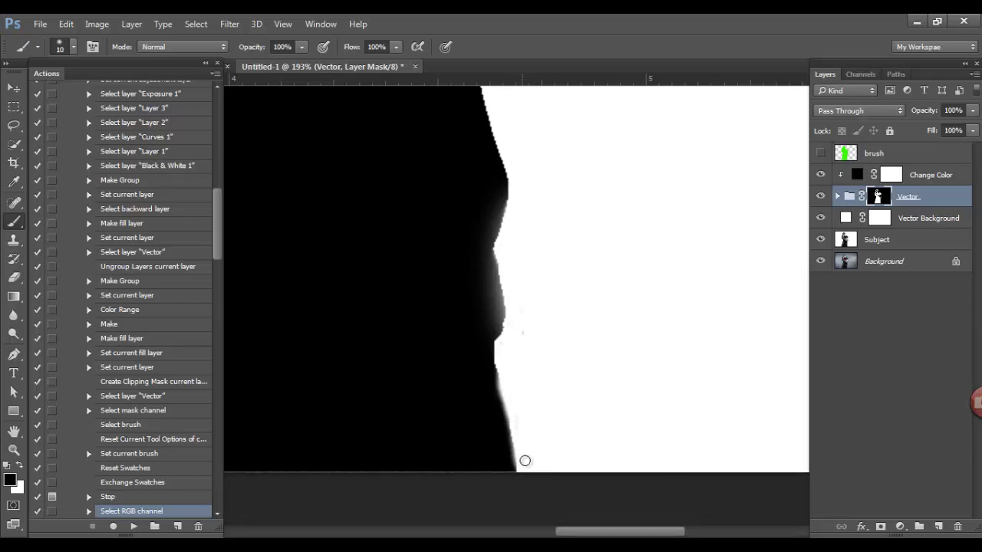
{"action": "left_click_drag", "start_coordinate": [467, 384], "coordinate": [467, 384]}
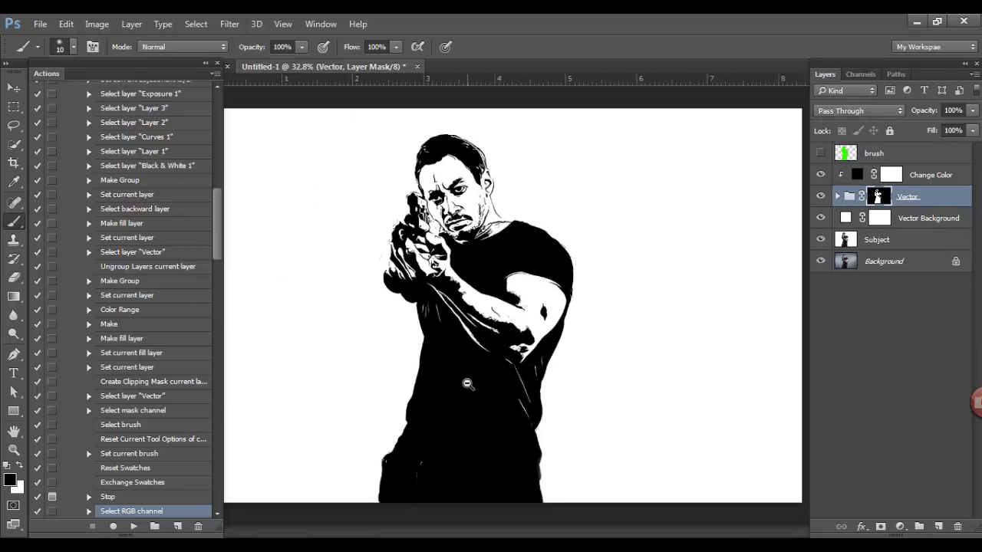
Step: Place the four splatters at lower right, left, upper left and lower left
{"action": "left_click", "coordinate": [134, 526]}
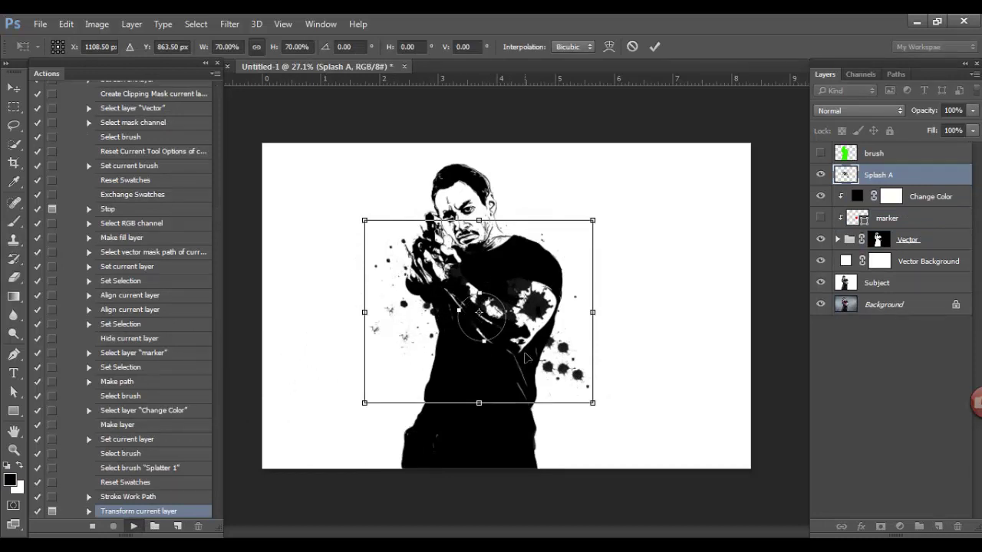
{"action": "mouse_move", "coordinate": [541, 296]}
{"action": "left_mouse_down"}
{"action": "mouse_move", "coordinate": [694, 376]}
{"action": "mouse_move", "coordinate": [677, 352]}
{"action": "left_mouse_up"}
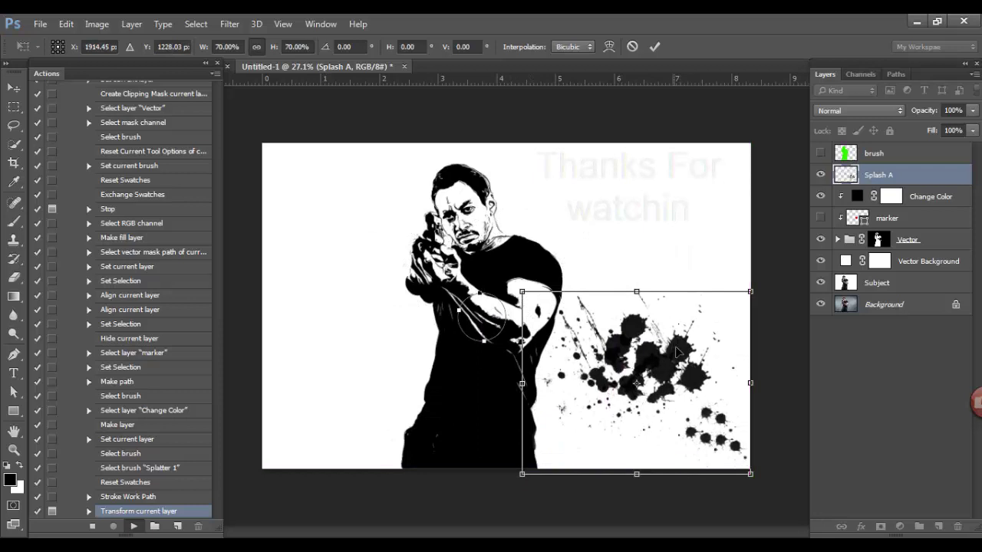
{"action": "key", "text": "Return"}
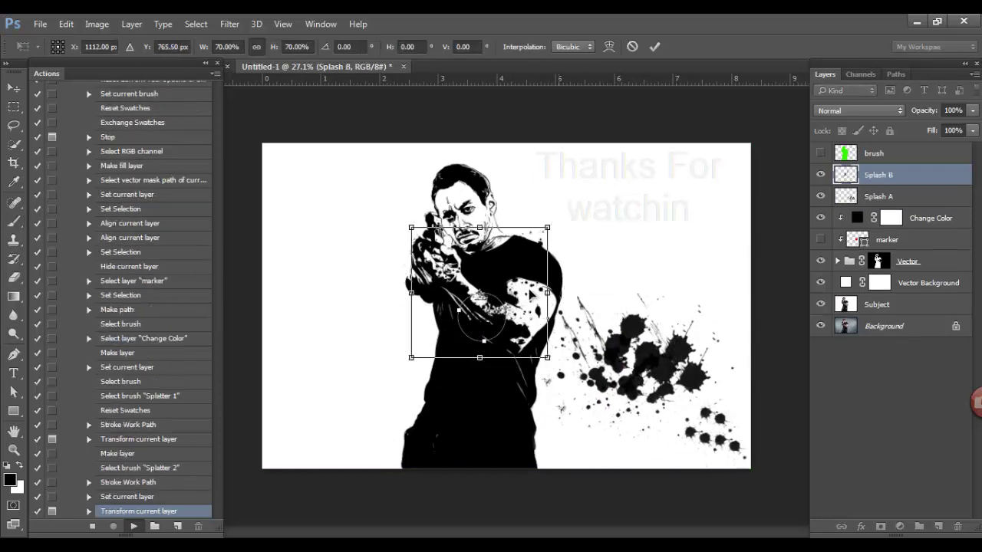
{"action": "mouse_move", "coordinate": [569, 275]}
{"action": "left_mouse_down"}
{"action": "mouse_move", "coordinate": [571, 284]}
{"action": "mouse_move", "coordinate": [381, 358]}
{"action": "left_mouse_up"}
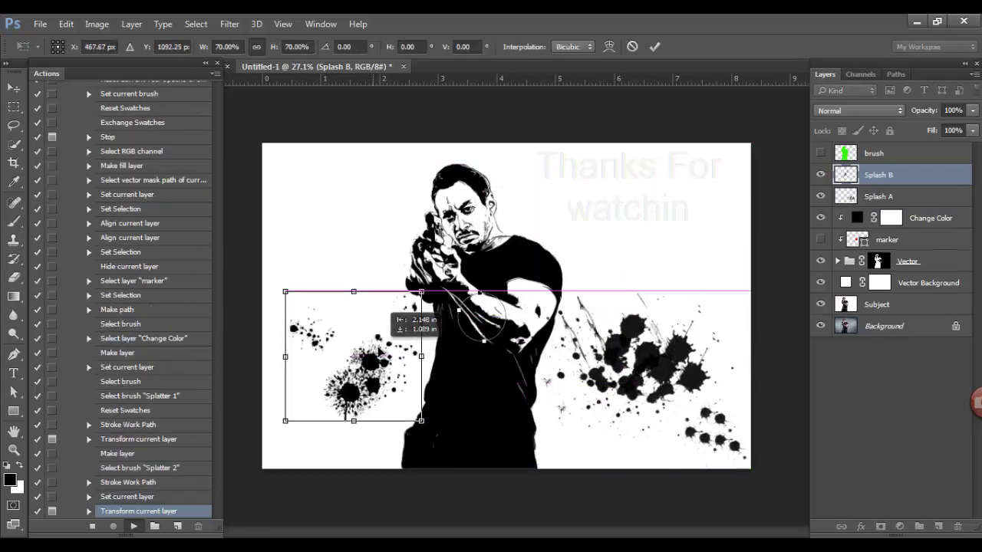
{"action": "key", "text": "Return"}
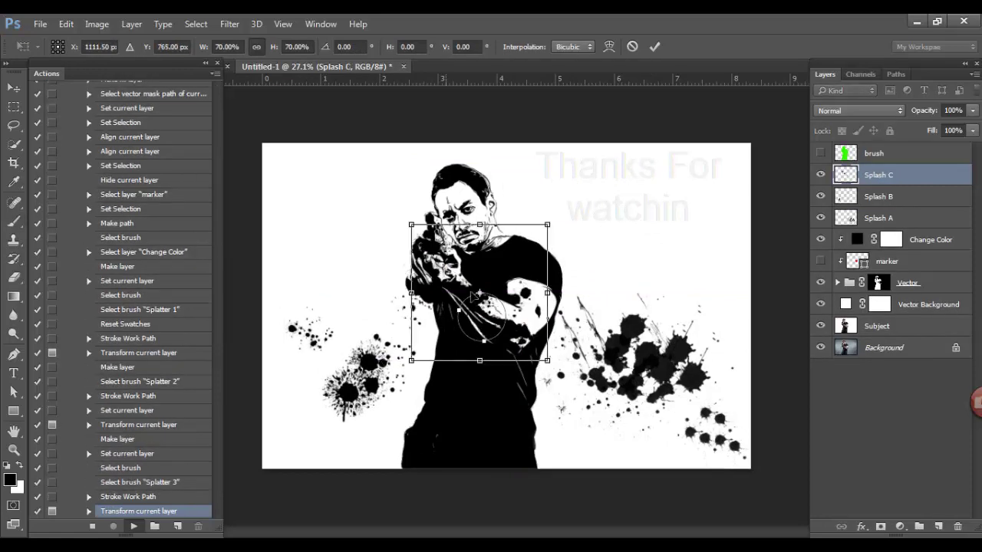
{"action": "mouse_move", "coordinate": [476, 299]}
{"action": "left_mouse_down"}
{"action": "mouse_move", "coordinate": [480, 257]}
{"action": "mouse_move", "coordinate": [350, 244]}
{"action": "left_mouse_up"}
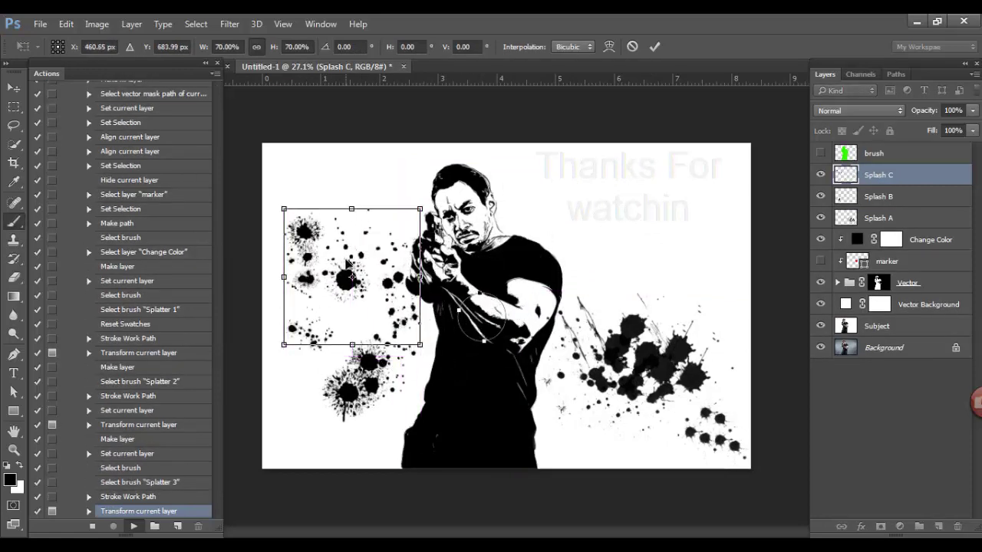
{"action": "key", "text": "Return"}
{"action": "mouse_move", "coordinate": [429, 280]}
{"action": "left_mouse_down"}
{"action": "mouse_move", "coordinate": [571, 304]}
{"action": "mouse_move", "coordinate": [303, 420]}
{"action": "mouse_move", "coordinate": [221, 392]}
{"action": "left_mouse_up"}
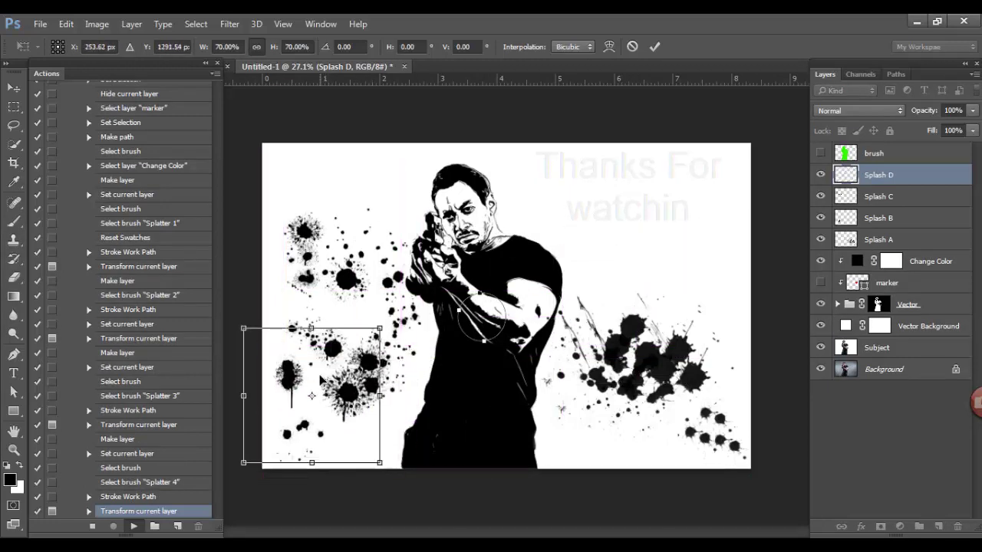
{"action": "key", "text": "Return"}
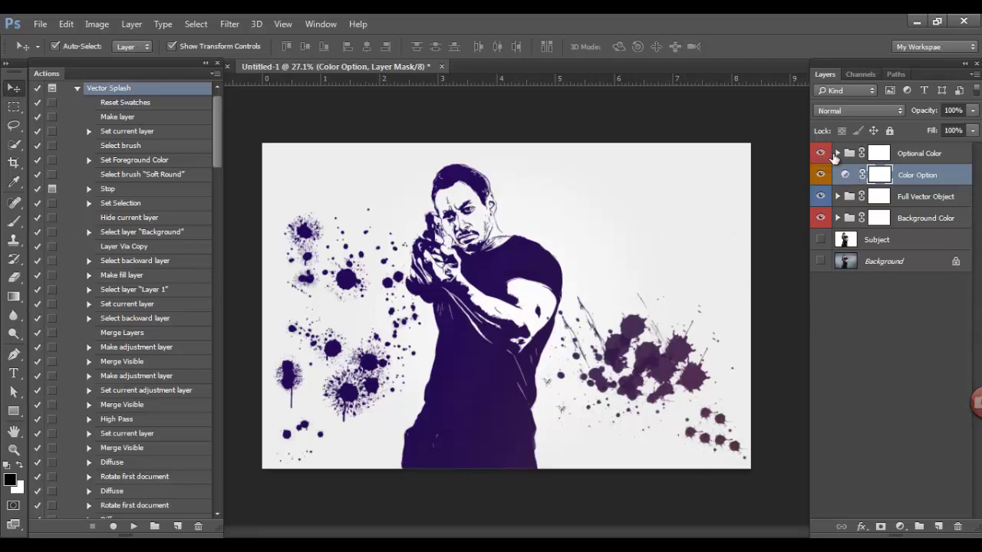
Step: Set Exposure to +0.22, hide Optional Color, and set Color Option Hue to +31
{"action": "left_click", "coordinate": [837, 153]}
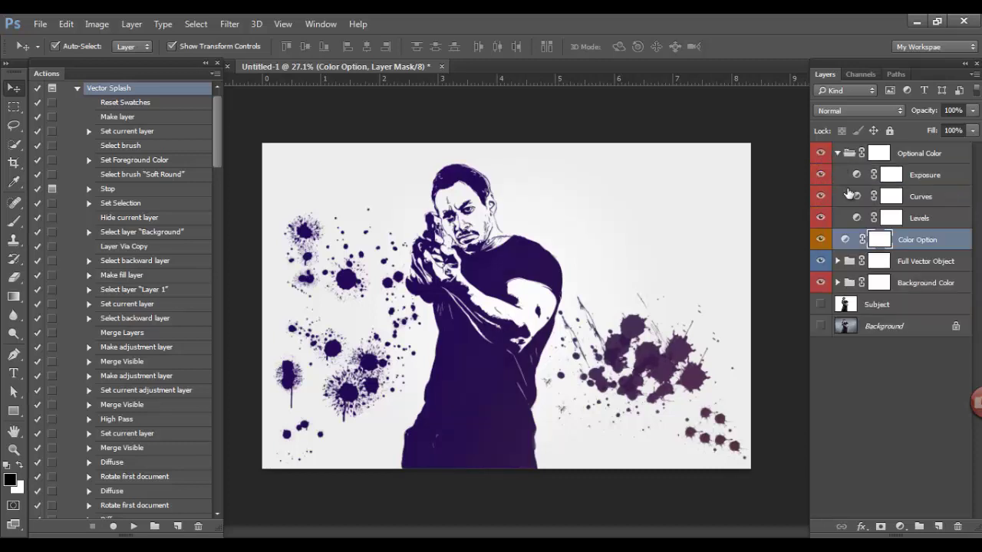
{"action": "double_click", "coordinate": [857, 177]}
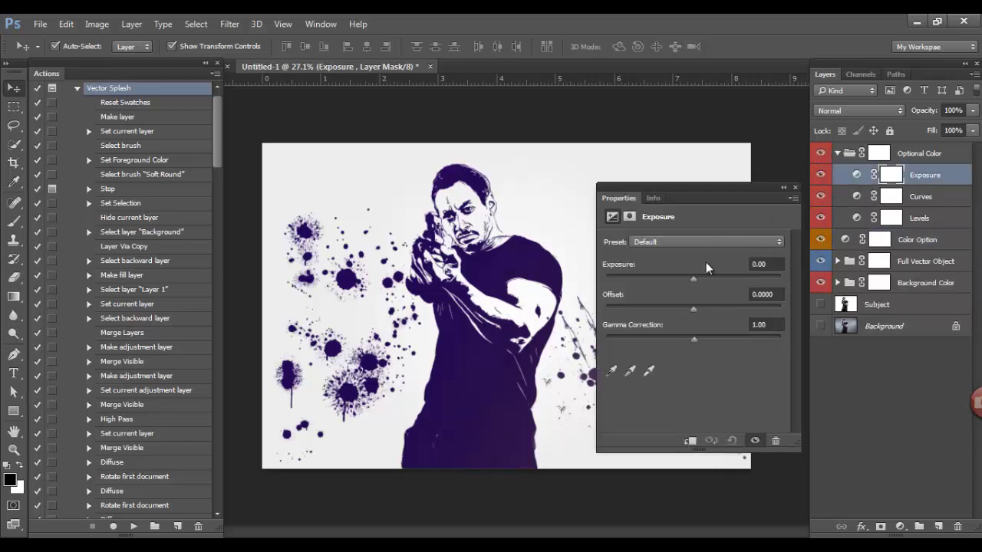
{"action": "left_click_drag", "start_coordinate": [694, 278], "coordinate": [697, 278]}
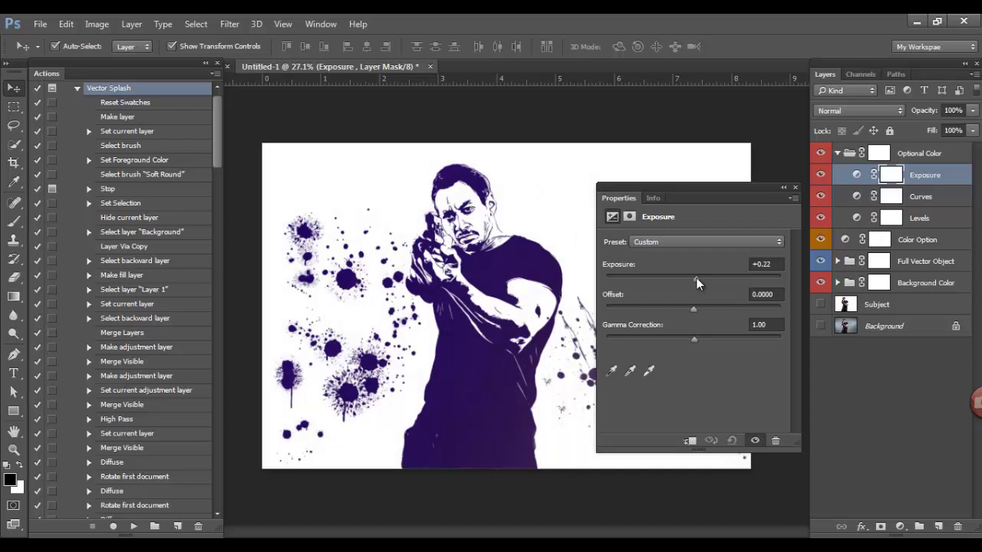
{"action": "left_click", "coordinate": [794, 188]}
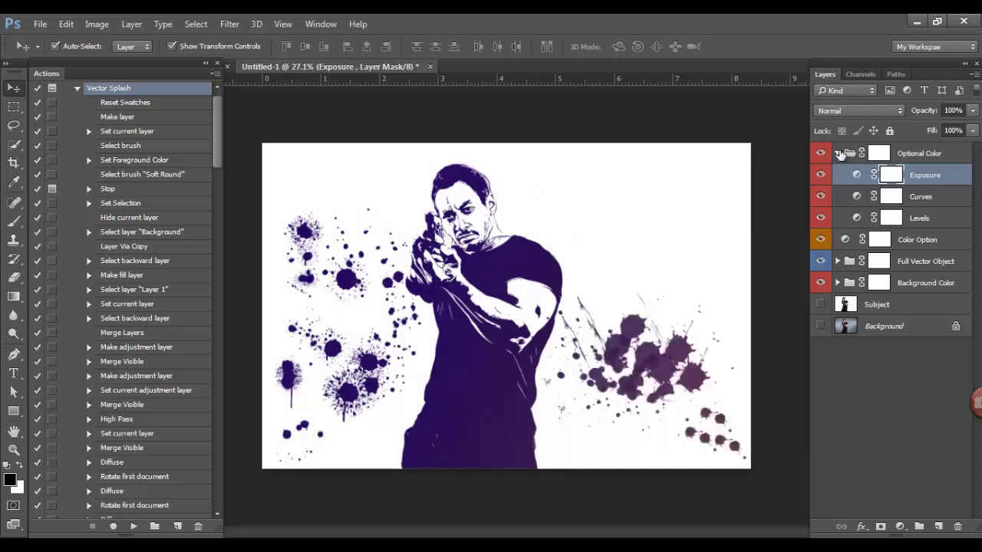
{"action": "left_click", "coordinate": [839, 153]}
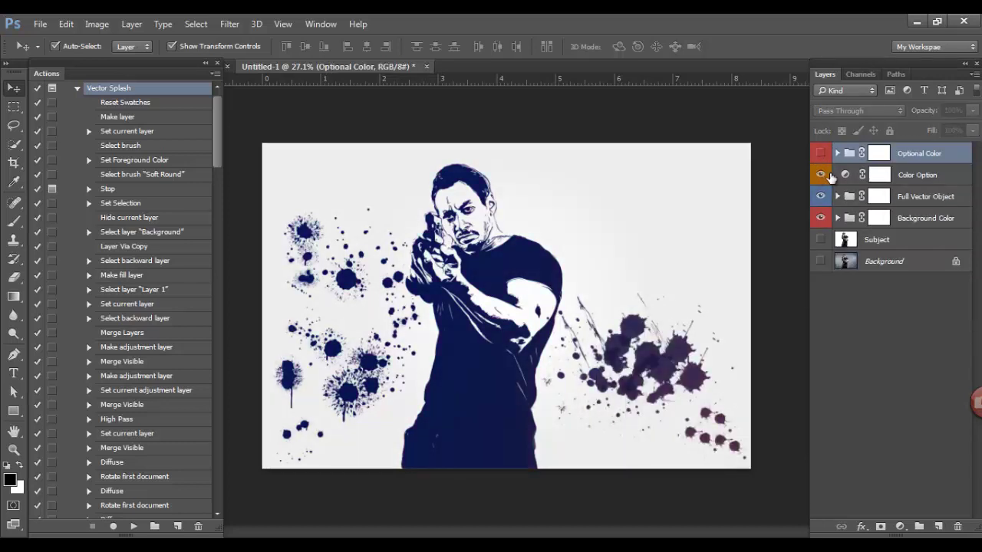
{"action": "double_click", "coordinate": [844, 176]}
{"action": "mouse_move", "coordinate": [718, 297]}
{"action": "left_mouse_down"}
{"action": "mouse_move", "coordinate": [753, 293]}
{"action": "mouse_move", "coordinate": [721, 295]}
{"action": "mouse_move", "coordinate": [734, 321]}
{"action": "mouse_move", "coordinate": [643, 325]}
{"action": "mouse_move", "coordinate": [694, 331]}
{"action": "left_mouse_up"}
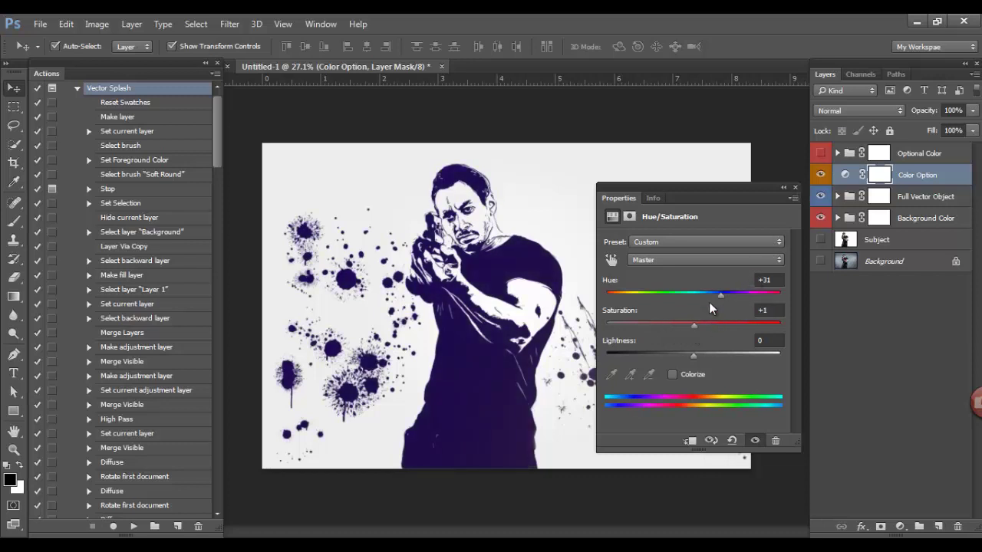
Step: Lower the hue to +10 and hide the gradient so the navy figure sits on white
{"action": "left_click_drag", "start_coordinate": [720, 294], "coordinate": [703, 297]}
{"action": "left_click", "coordinate": [795, 187]}
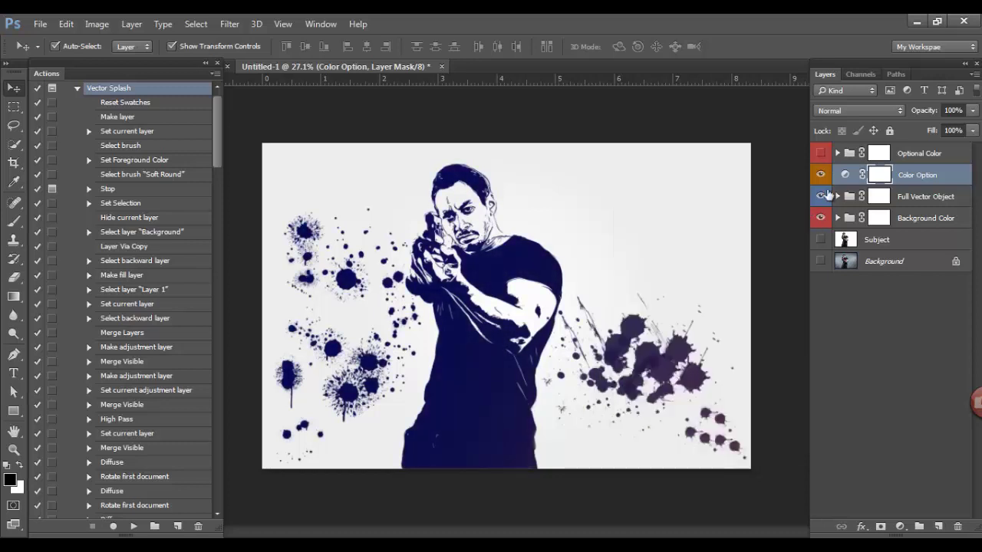
{"action": "left_click", "coordinate": [821, 198]}
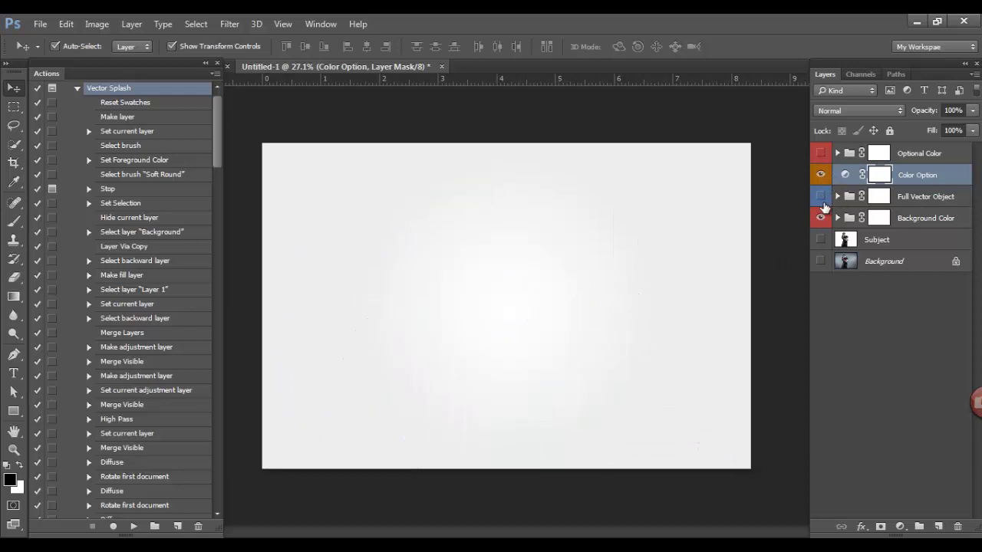
{"action": "left_click", "coordinate": [821, 219]}
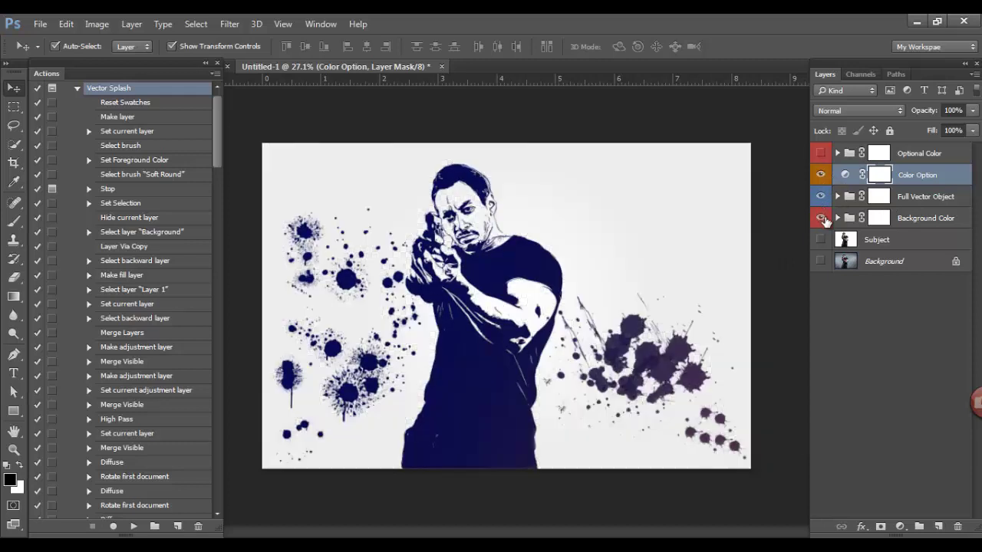
{"action": "left_click", "coordinate": [821, 218]}
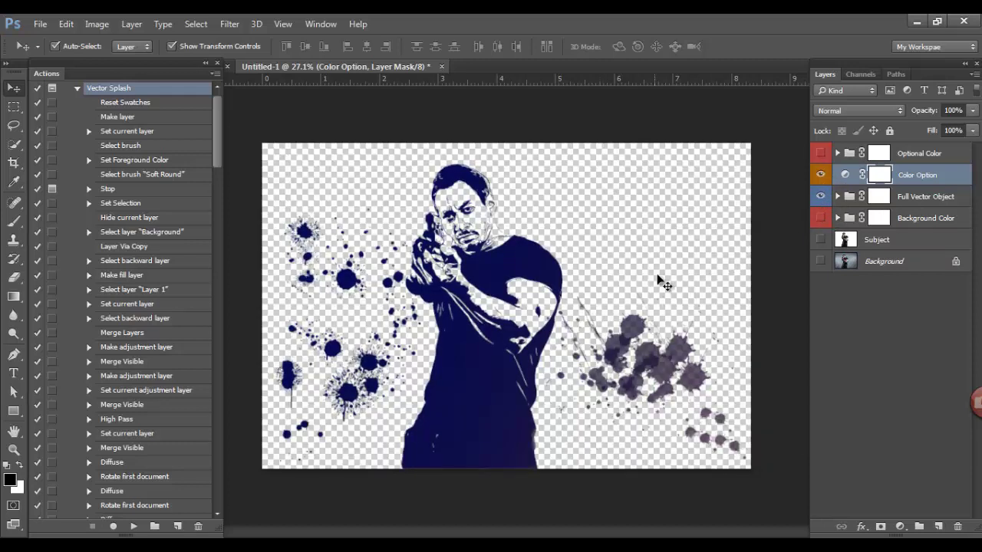
{"action": "left_click", "coordinate": [822, 241]}
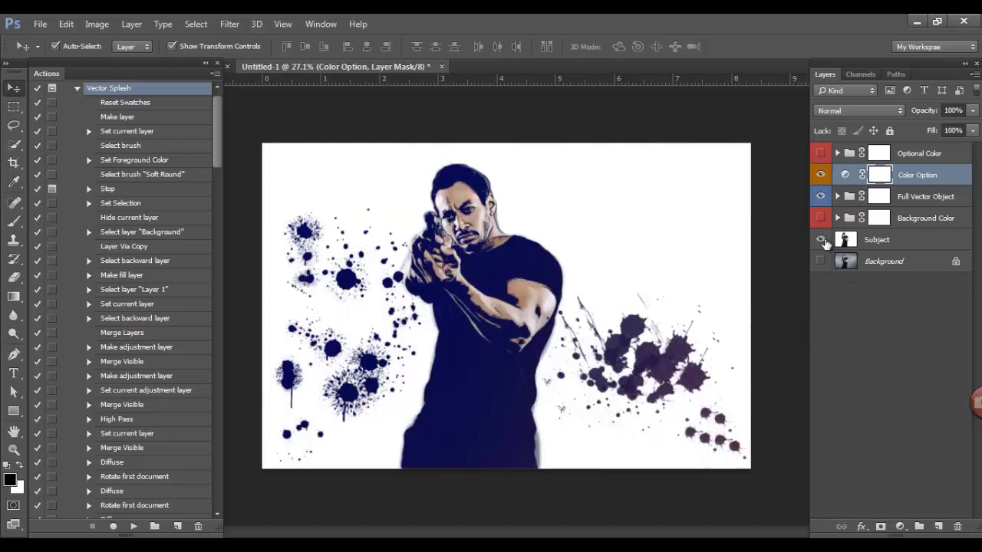
{"action": "left_click", "coordinate": [821, 240]}
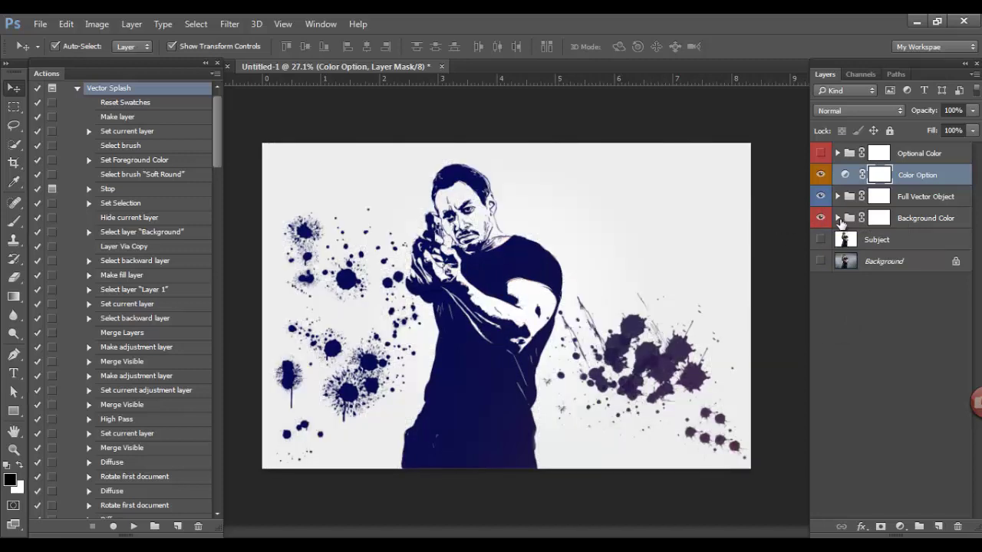
{"action": "left_click", "coordinate": [838, 218]}
{"action": "left_click", "coordinate": [820, 240]}
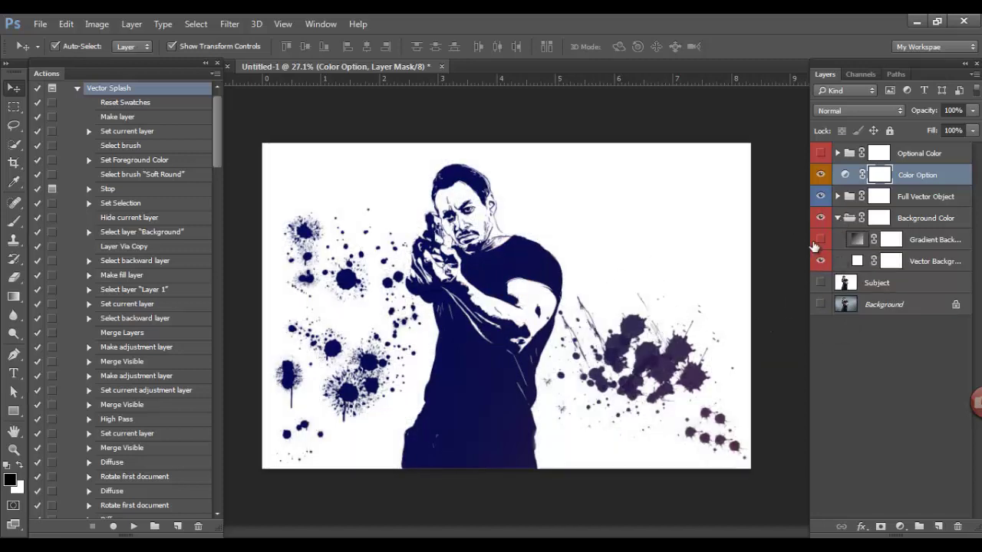
{"action": "left_click", "coordinate": [837, 218]}
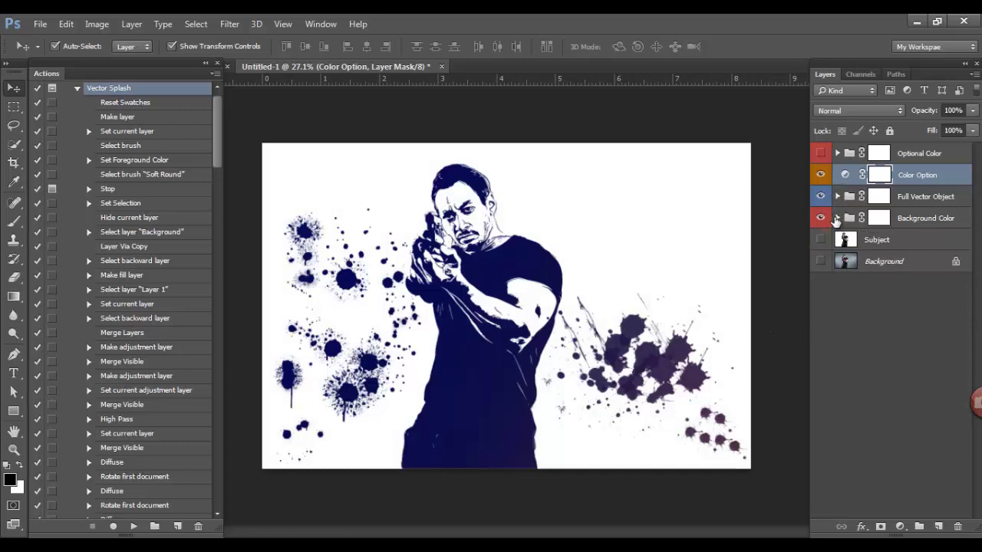
Step: Delete all generated layers from Subject up to Optional Color
{"action": "left_click", "coordinate": [912, 234]}
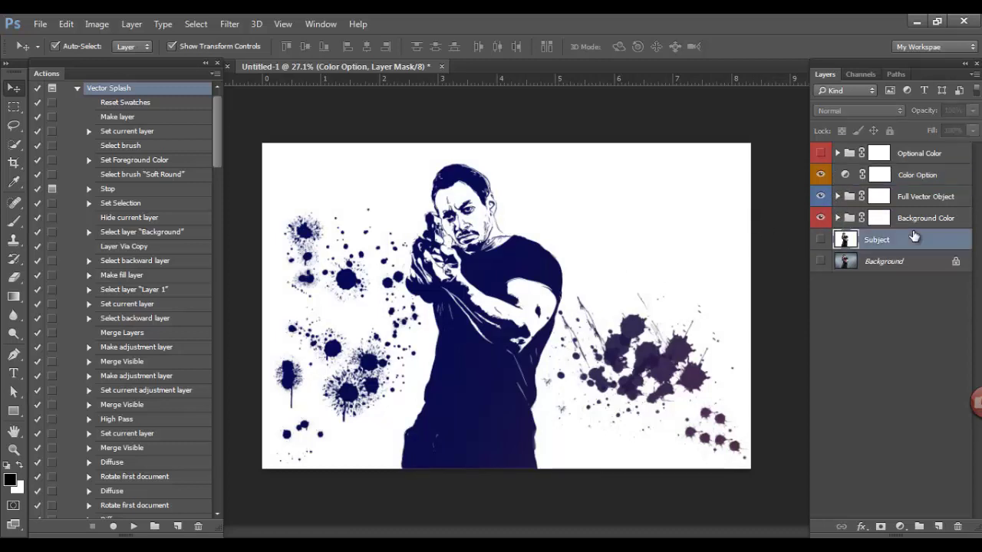
{"action": "left_click", "coordinate": [915, 160], "text": "shift"}
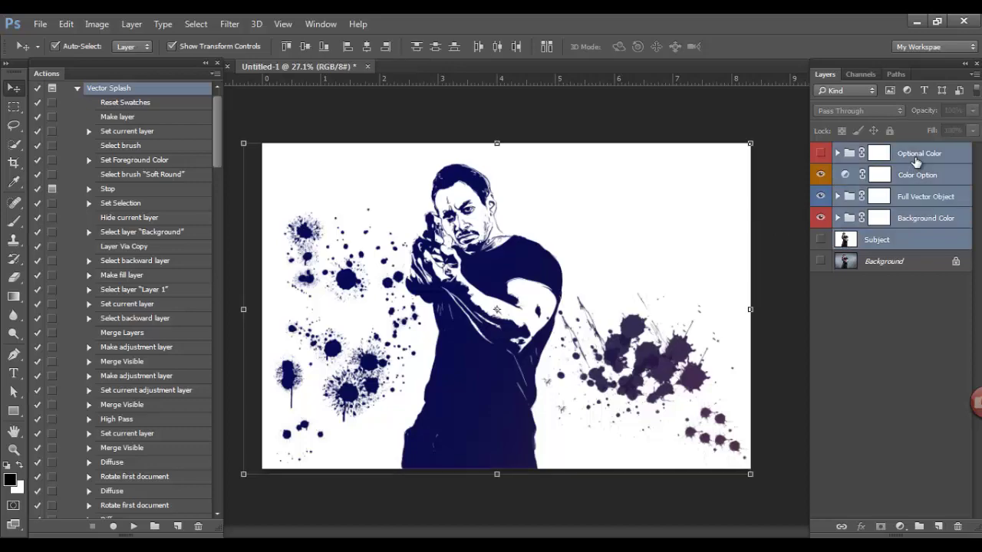
{"action": "key", "text": "Delete"}
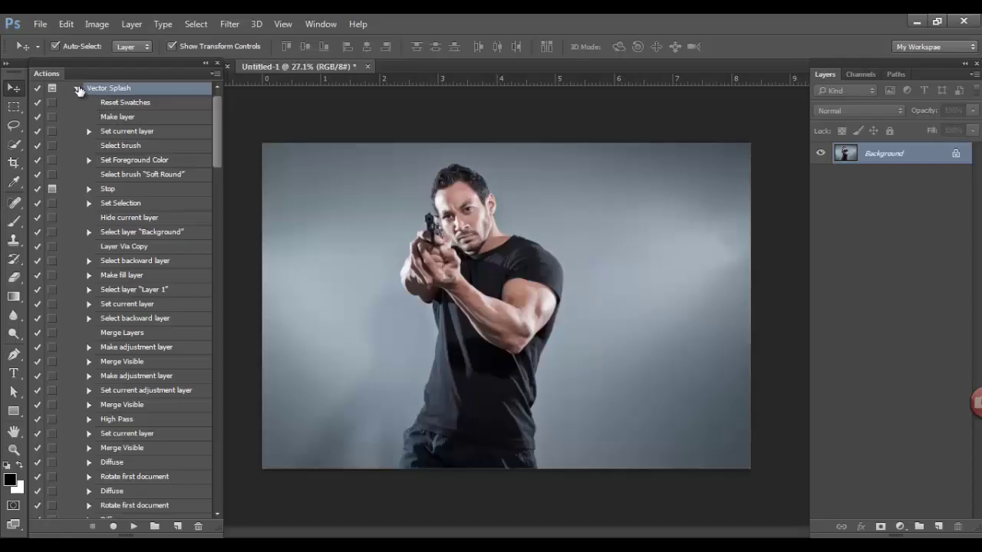
Step: Run the 'Vector Creator with vector AI save' action on the photo
{"action": "left_click", "coordinate": [79, 89]}
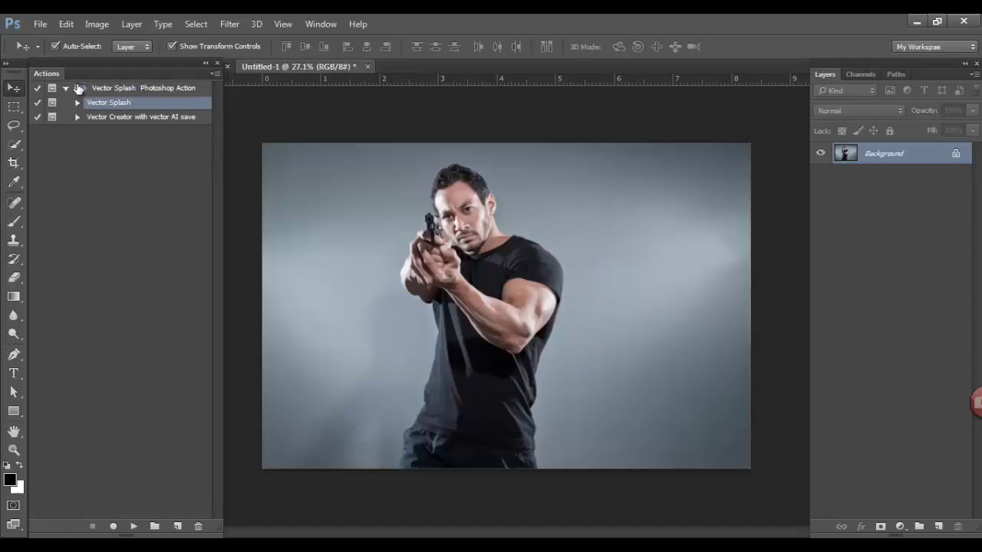
{"action": "left_click", "coordinate": [110, 117]}
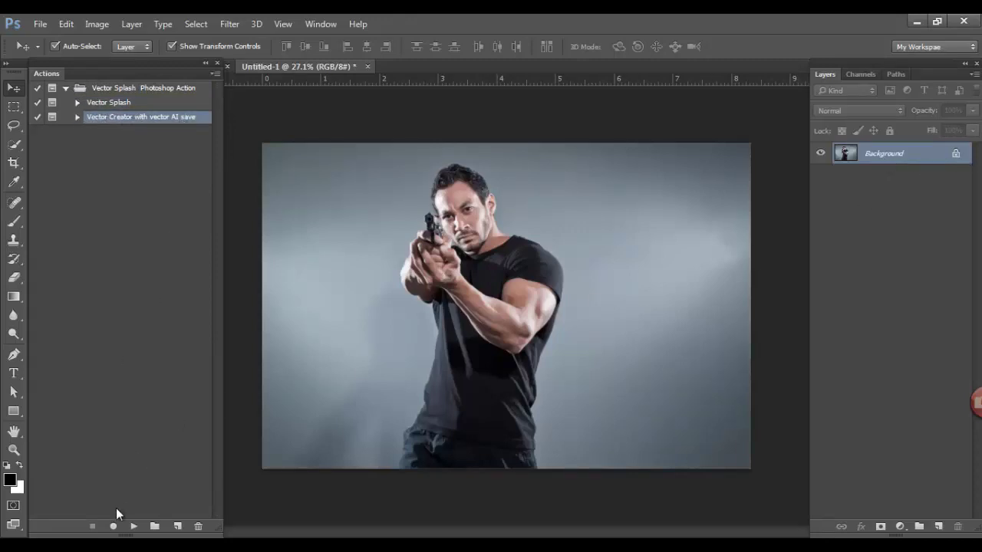
{"action": "left_click", "coordinate": [134, 526]}
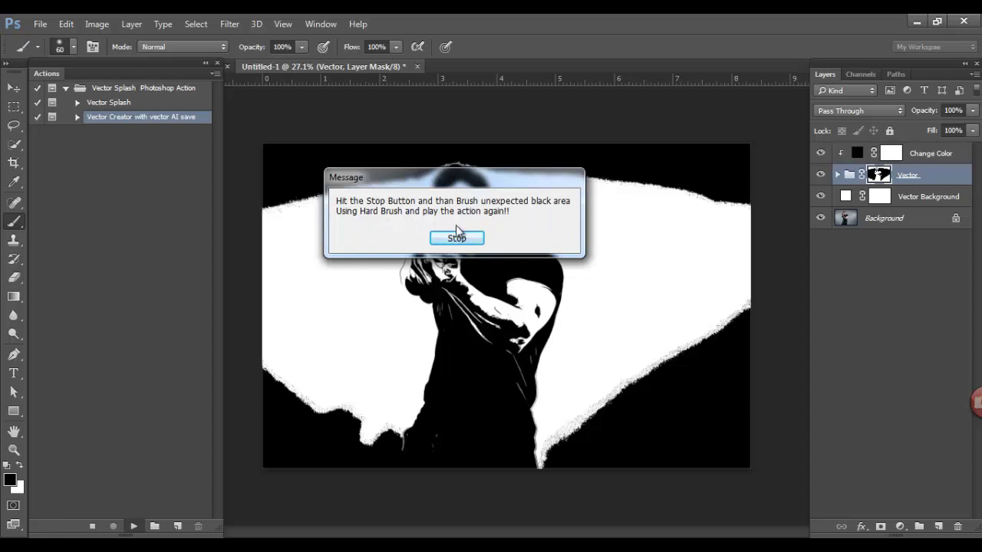
Step: Stop the action and paint white over the mask's top-right black corner, setting the brush to 91 px
{"action": "left_click", "coordinate": [457, 238]}
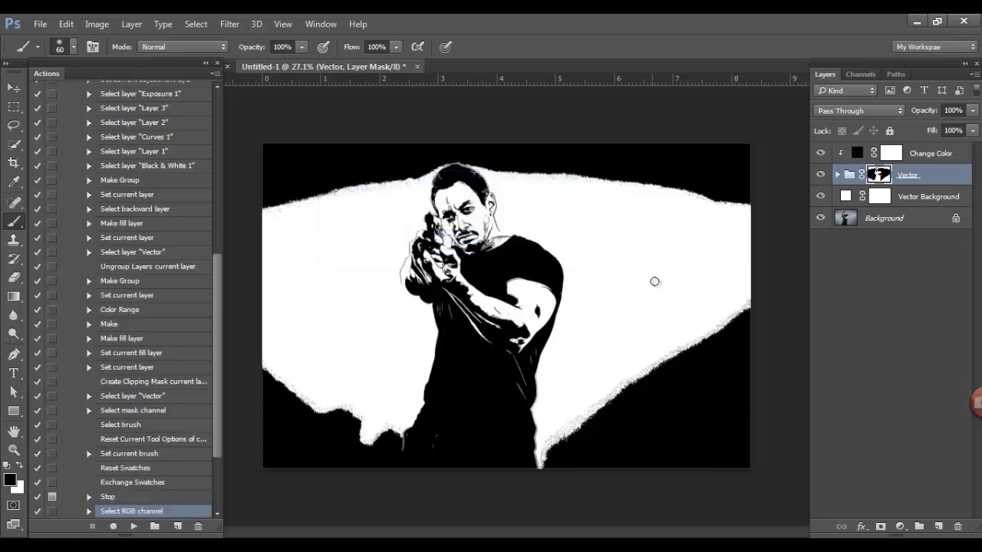
{"action": "mouse_move", "coordinate": [735, 146]}
{"action": "left_mouse_down"}
{"action": "mouse_move", "coordinate": [717, 198]}
{"action": "mouse_move", "coordinate": [723, 166]}
{"action": "mouse_move", "coordinate": [713, 186]}
{"action": "mouse_move", "coordinate": [737, 317]}
{"action": "mouse_move", "coordinate": [696, 346]}
{"action": "mouse_move", "coordinate": [680, 430]}
{"action": "mouse_move", "coordinate": [662, 351]}
{"action": "left_mouse_up"}
{"action": "key", "text": "bracketright"}
{"action": "key", "text": "bracketright"}
{"action": "key", "text": "bracketright"}
{"action": "right_click", "coordinate": [649, 277]}
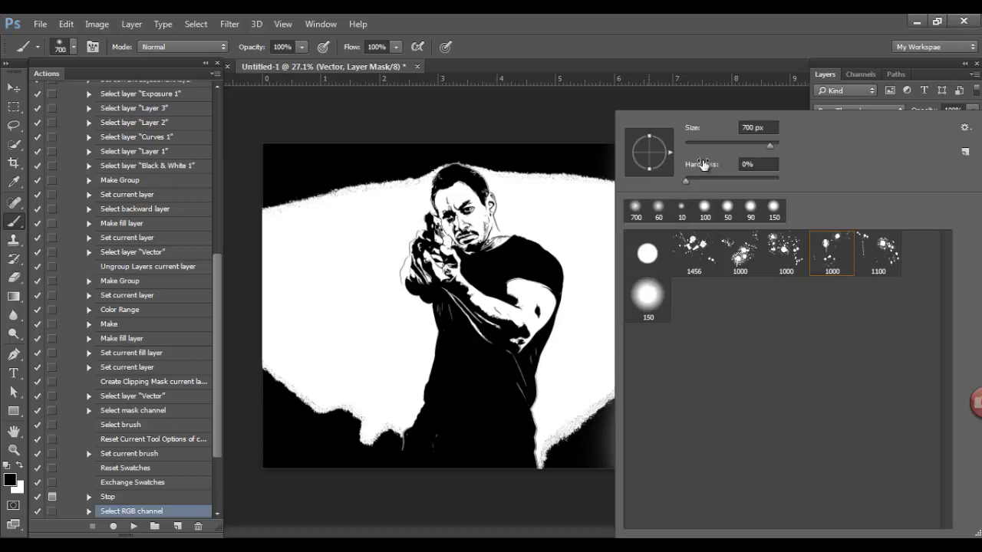
{"action": "left_click_drag", "start_coordinate": [728, 146], "coordinate": [688, 145]}
Step: Paint out the remaining black along the top edge, lower right and ground, then resume the action
{"action": "mouse_move", "coordinate": [580, 190]}
{"action": "left_mouse_down"}
{"action": "mouse_move", "coordinate": [601, 142]}
{"action": "mouse_move", "coordinate": [618, 173]}
{"action": "mouse_move", "coordinate": [624, 167]}
{"action": "mouse_move", "coordinate": [596, 145]}
{"action": "mouse_move", "coordinate": [579, 169]}
{"action": "mouse_move", "coordinate": [533, 159]}
{"action": "left_mouse_up"}
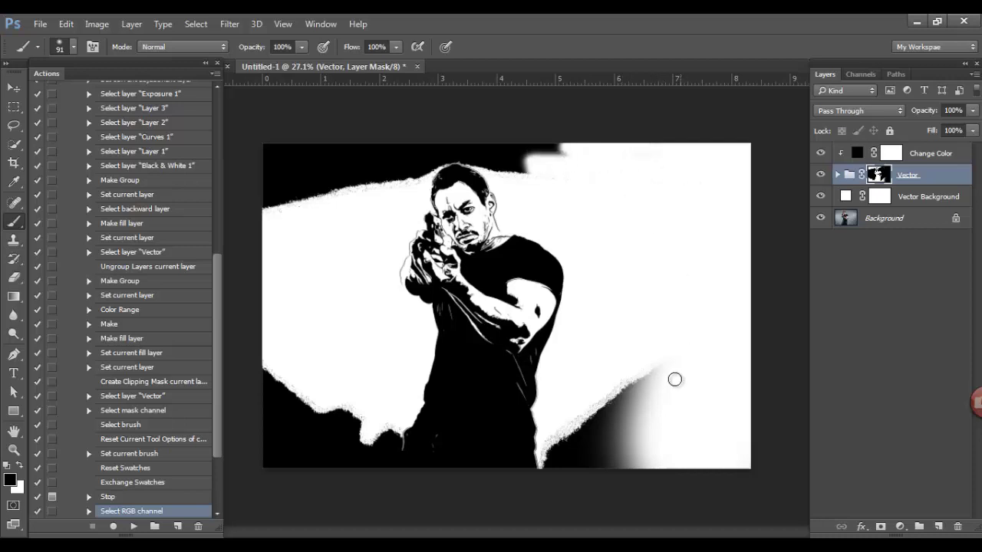
{"action": "left_click_drag", "start_coordinate": [675, 379], "coordinate": [611, 413]}
{"action": "mouse_move", "coordinate": [651, 355]}
{"action": "left_mouse_down"}
{"action": "mouse_move", "coordinate": [607, 403]}
{"action": "mouse_move", "coordinate": [576, 412]}
{"action": "mouse_move", "coordinate": [542, 459]}
{"action": "mouse_move", "coordinate": [583, 452]}
{"action": "mouse_move", "coordinate": [565, 456]}
{"action": "mouse_move", "coordinate": [590, 414]}
{"action": "mouse_move", "coordinate": [624, 401]}
{"action": "mouse_move", "coordinate": [614, 407]}
{"action": "mouse_move", "coordinate": [635, 374]}
{"action": "mouse_move", "coordinate": [662, 372]}
{"action": "mouse_move", "coordinate": [647, 402]}
{"action": "left_mouse_up"}
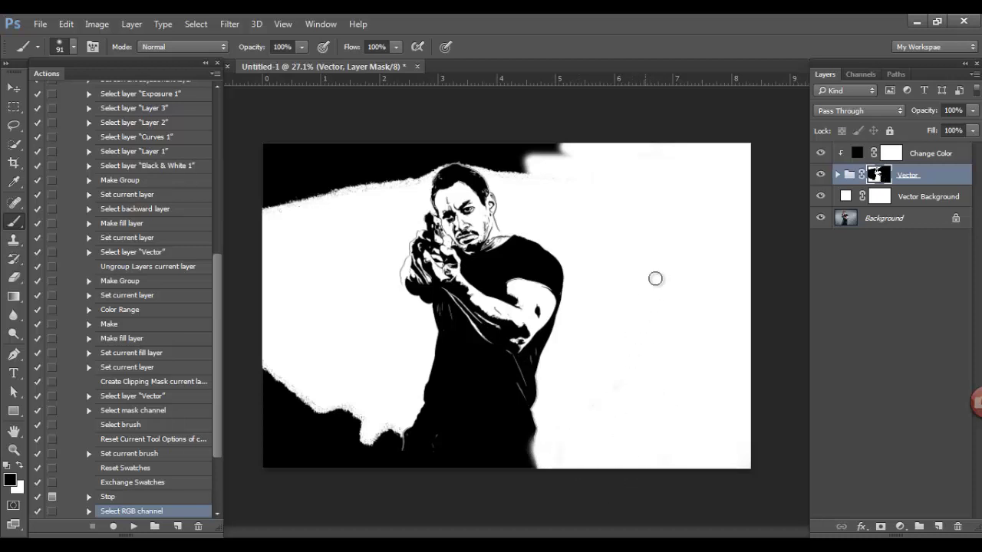
{"action": "mouse_move", "coordinate": [588, 142]}
{"action": "left_mouse_down"}
{"action": "mouse_move", "coordinate": [287, 146]}
{"action": "mouse_move", "coordinate": [308, 139]}
{"action": "mouse_move", "coordinate": [276, 184]}
{"action": "mouse_move", "coordinate": [264, 177]}
{"action": "mouse_move", "coordinate": [297, 134]}
{"action": "mouse_move", "coordinate": [353, 152]}
{"action": "mouse_move", "coordinate": [325, 162]}
{"action": "mouse_move", "coordinate": [357, 154]}
{"action": "mouse_move", "coordinate": [376, 165]}
{"action": "mouse_move", "coordinate": [396, 197]}
{"action": "mouse_move", "coordinate": [409, 147]}
{"action": "mouse_move", "coordinate": [420, 177]}
{"action": "mouse_move", "coordinate": [441, 153]}
{"action": "mouse_move", "coordinate": [507, 165]}
{"action": "mouse_move", "coordinate": [557, 151]}
{"action": "mouse_move", "coordinate": [537, 164]}
{"action": "left_mouse_up"}
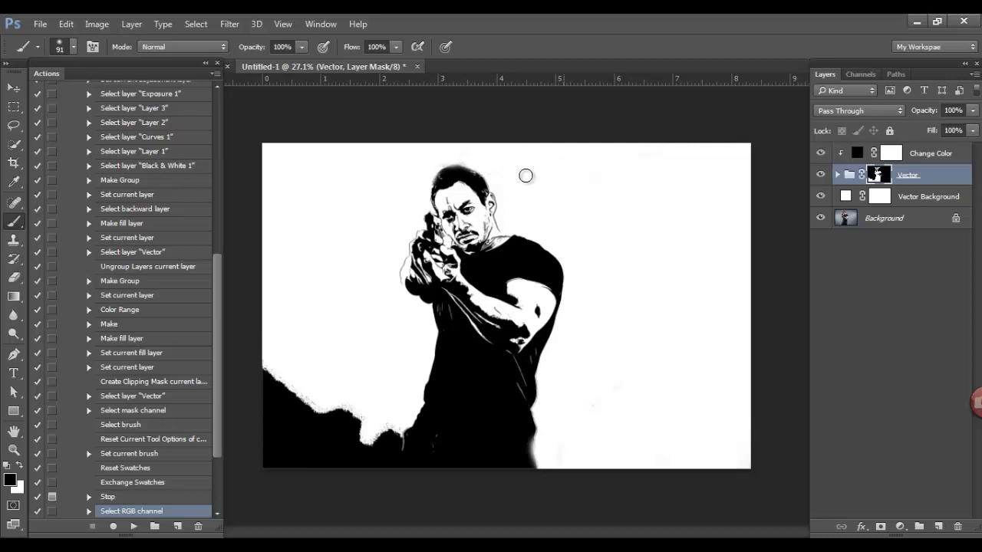
{"action": "mouse_move", "coordinate": [406, 417]}
{"action": "left_mouse_down"}
{"action": "mouse_move", "coordinate": [393, 491]}
{"action": "mouse_move", "coordinate": [405, 422]}
{"action": "mouse_move", "coordinate": [384, 401]}
{"action": "mouse_move", "coordinate": [377, 461]}
{"action": "mouse_move", "coordinate": [362, 412]}
{"action": "mouse_move", "coordinate": [351, 489]}
{"action": "mouse_move", "coordinate": [335, 493]}
{"action": "mouse_move", "coordinate": [330, 387]}
{"action": "mouse_move", "coordinate": [313, 496]}
{"action": "mouse_move", "coordinate": [296, 488]}
{"action": "mouse_move", "coordinate": [300, 406]}
{"action": "mouse_move", "coordinate": [294, 505]}
{"action": "mouse_move", "coordinate": [276, 442]}
{"action": "mouse_move", "coordinate": [287, 384]}
{"action": "mouse_move", "coordinate": [266, 449]}
{"action": "mouse_move", "coordinate": [272, 402]}
{"action": "left_mouse_up"}
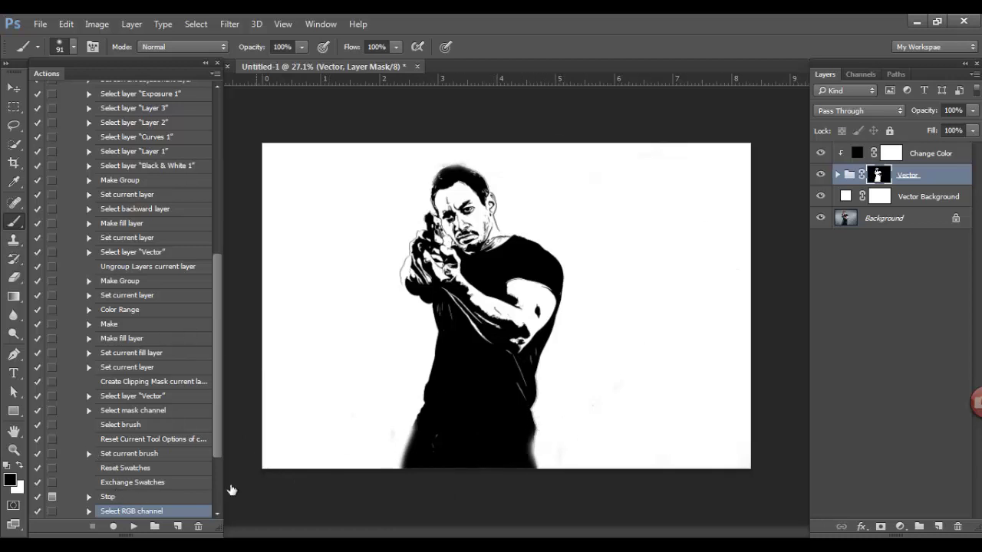
{"action": "left_click", "coordinate": [135, 526]}
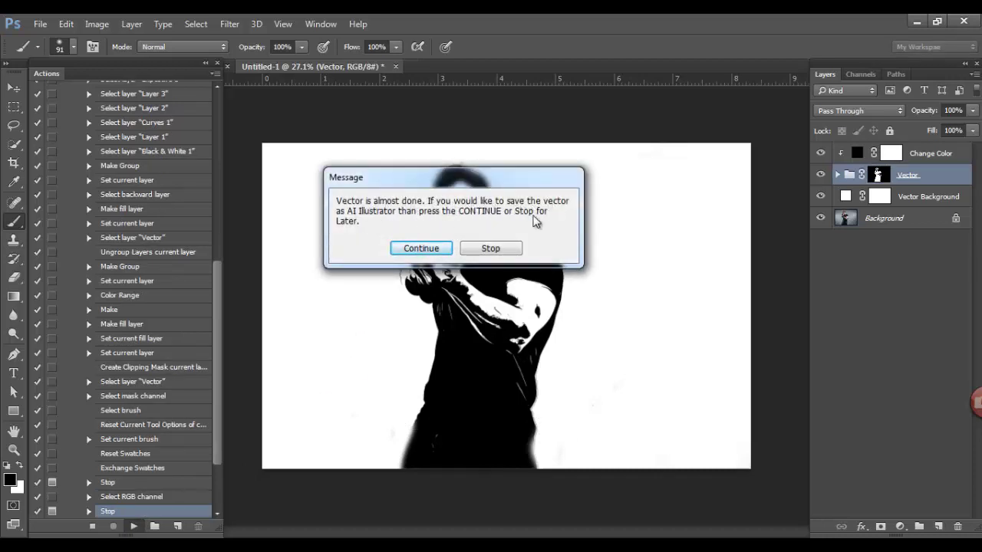
Step: Export the Work Path as the Illustrator file 'Vector image', then collapse the action set and select the Move tool
{"action": "left_click", "coordinate": [421, 248]}
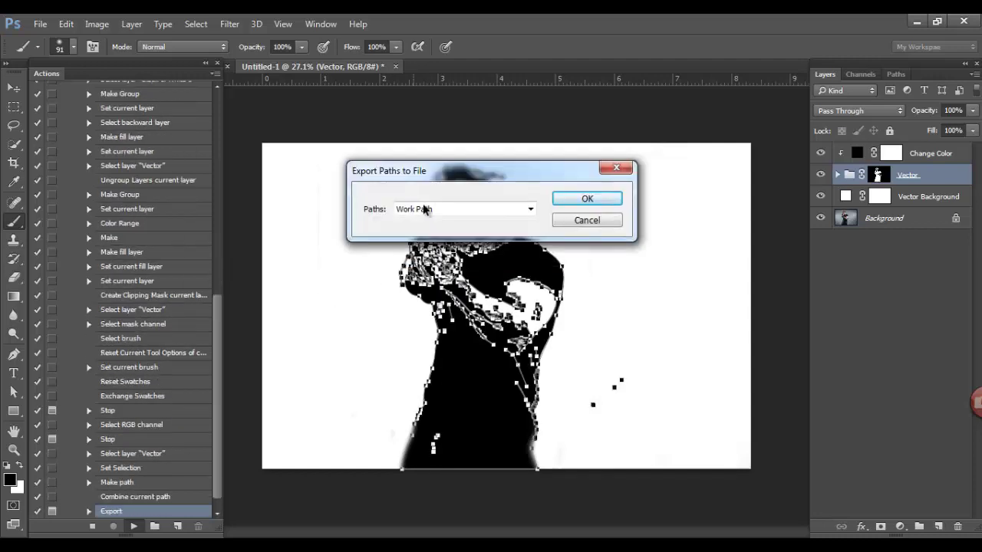
{"action": "left_click", "coordinate": [586, 199]}
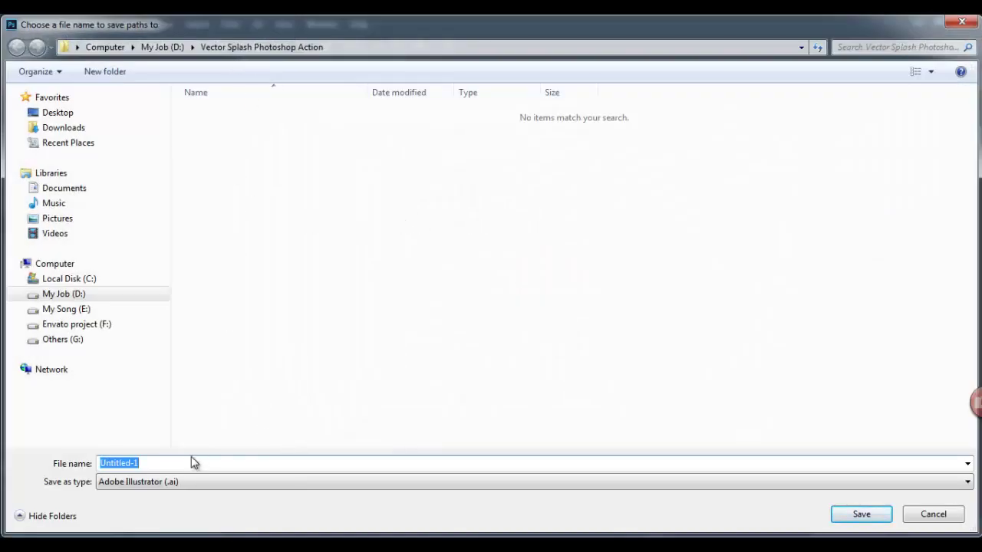
{"action": "type", "text": "Vecto"}
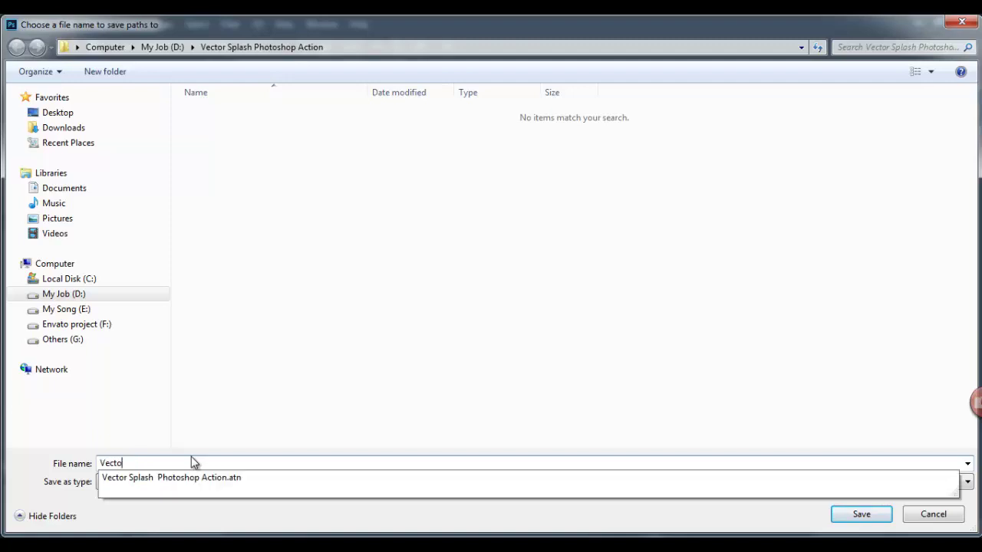
{"action": "type", "text": "r image"}
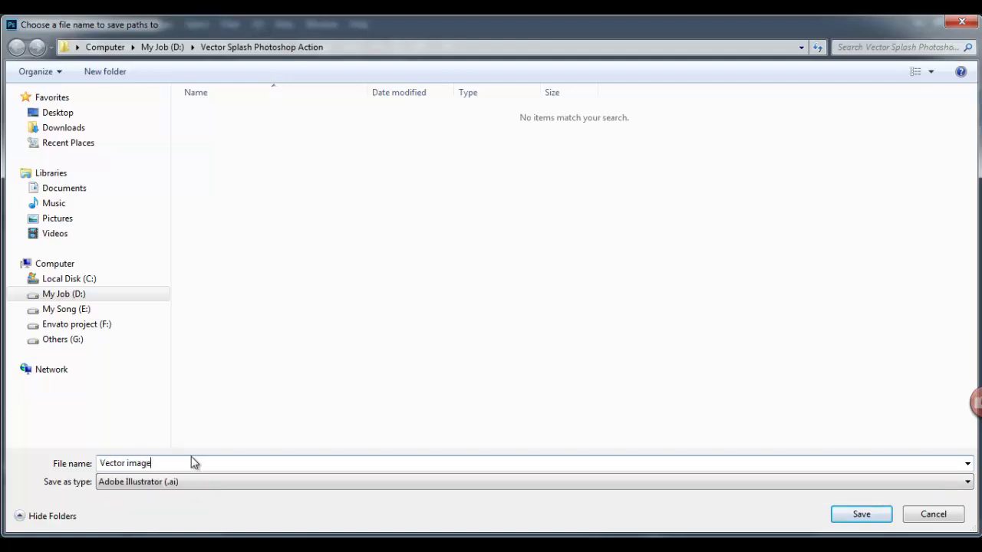
{"action": "key", "text": "Return"}
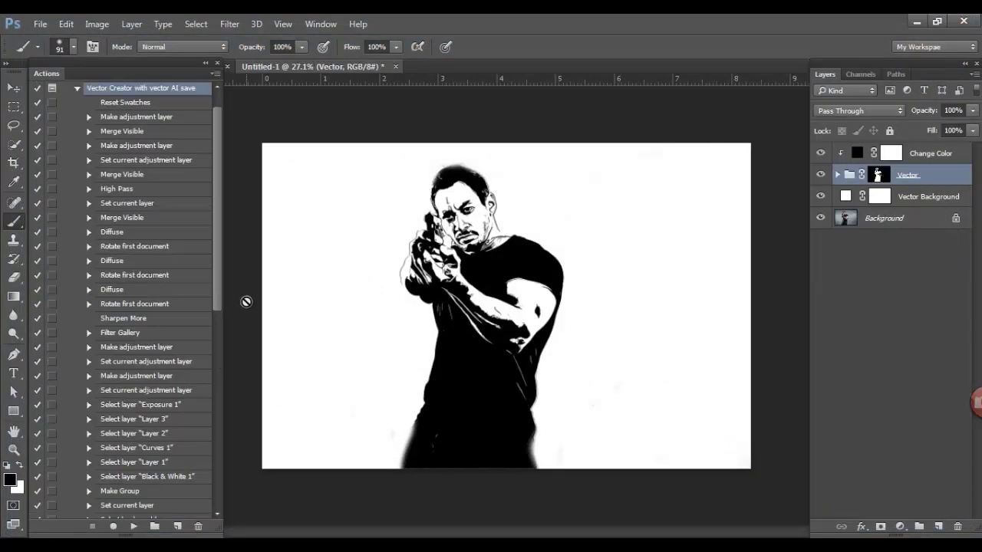
{"action": "left_click", "coordinate": [79, 90]}
{"action": "left_click", "coordinate": [13, 88]}
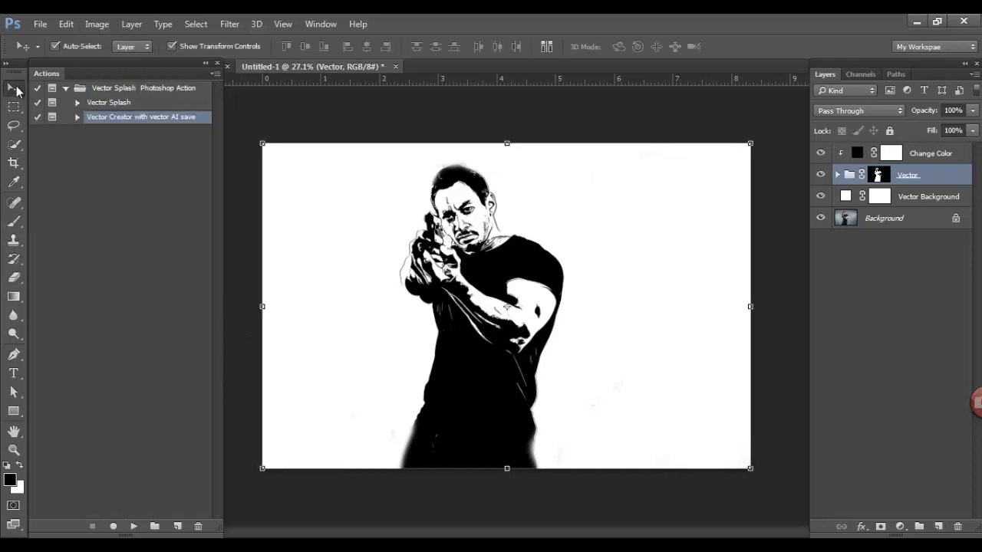